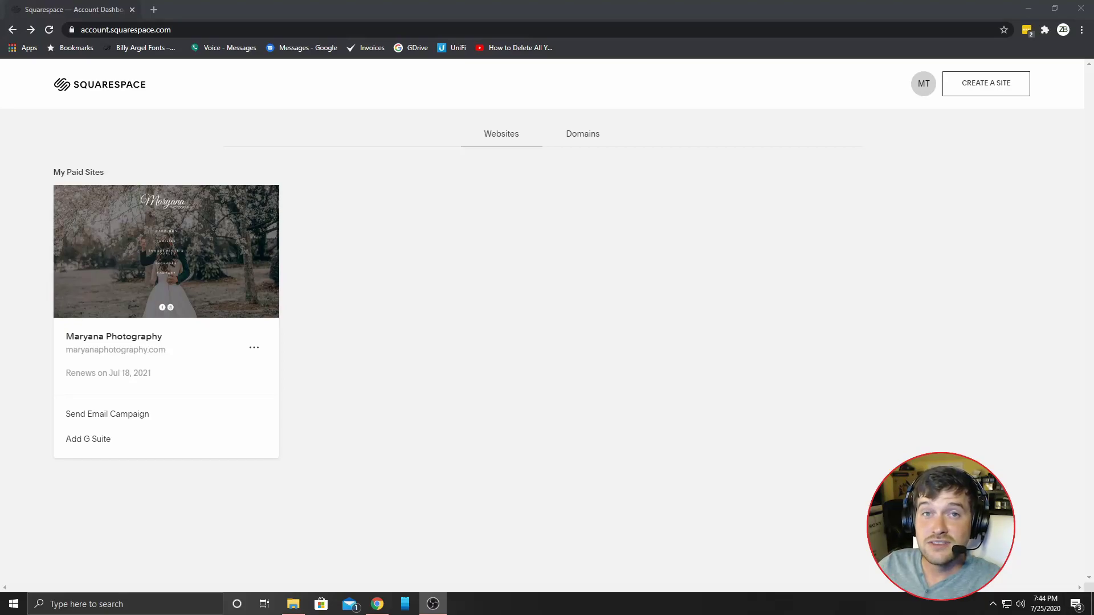
- Open the photography website in the Squarespace editor using EDIT SITE on its thumbnail
left_click(474, 383)
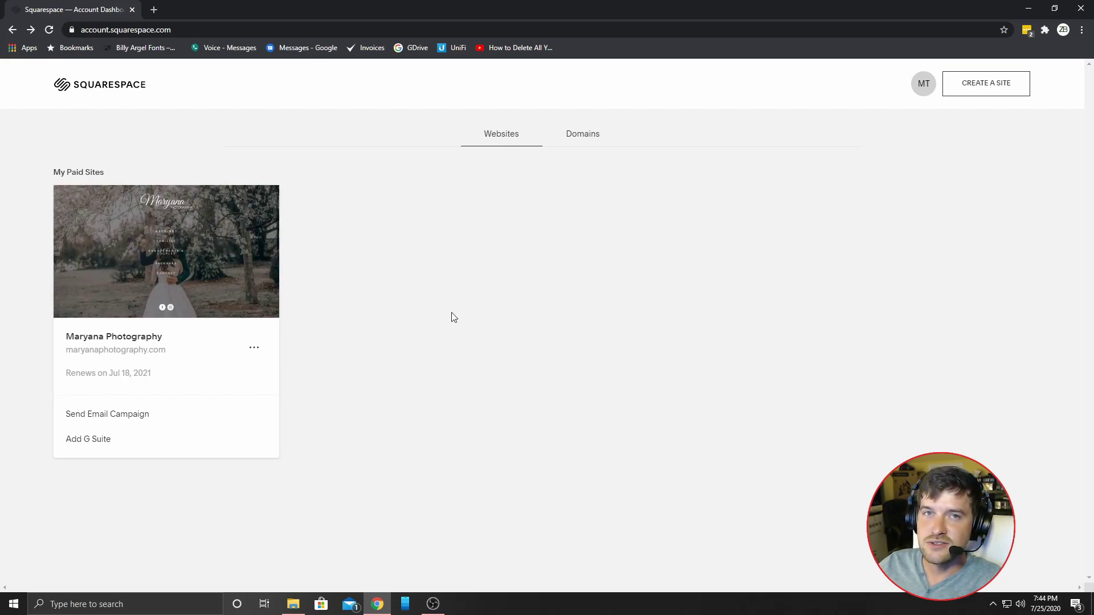
mouse_move(162, 251)
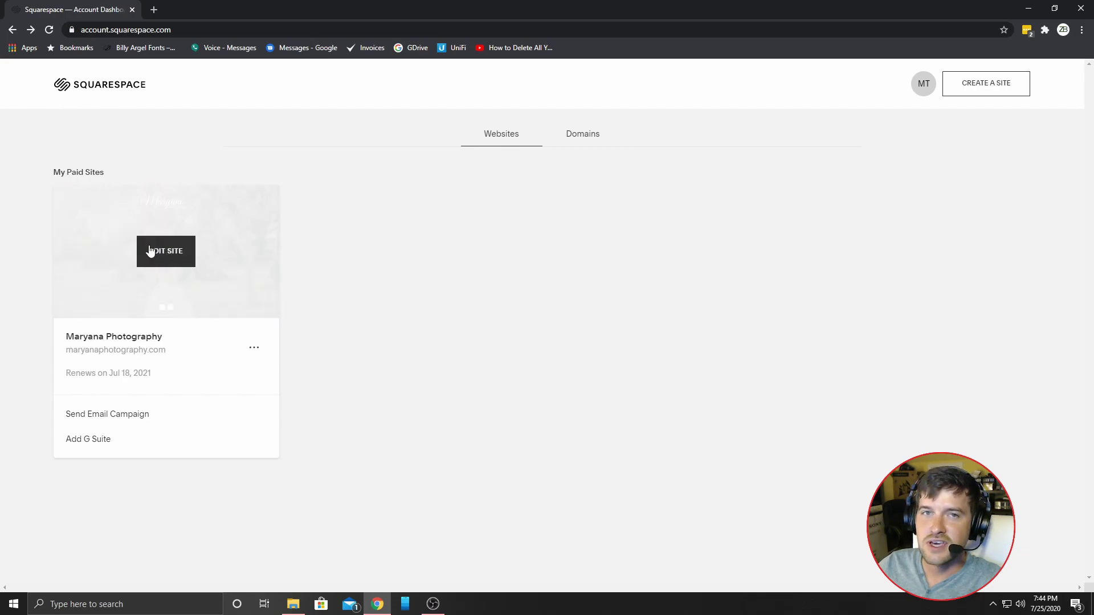
left_click(178, 257)
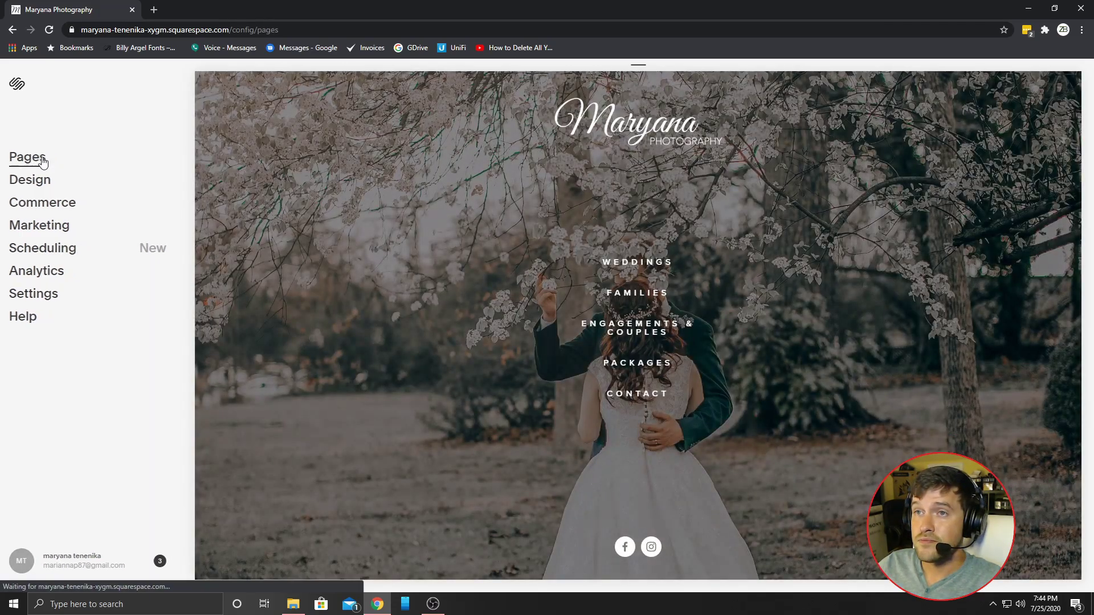
- Show the Pages panel listing the site's navigation pages
left_click(44, 163)
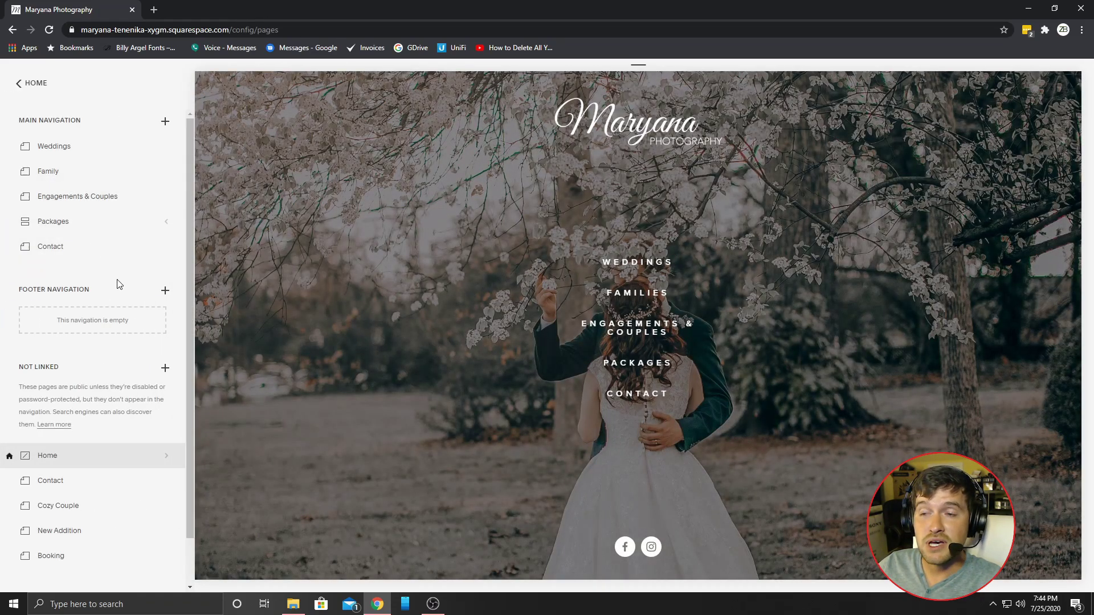
scroll(105, 365, "down", 1)
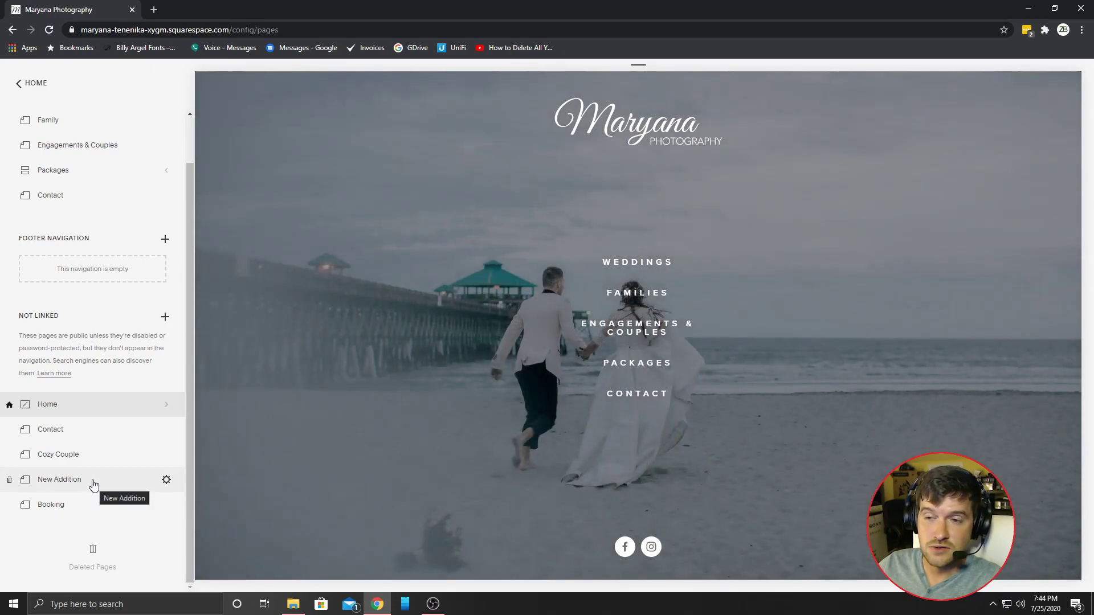
scroll(93, 373, "up", 1)
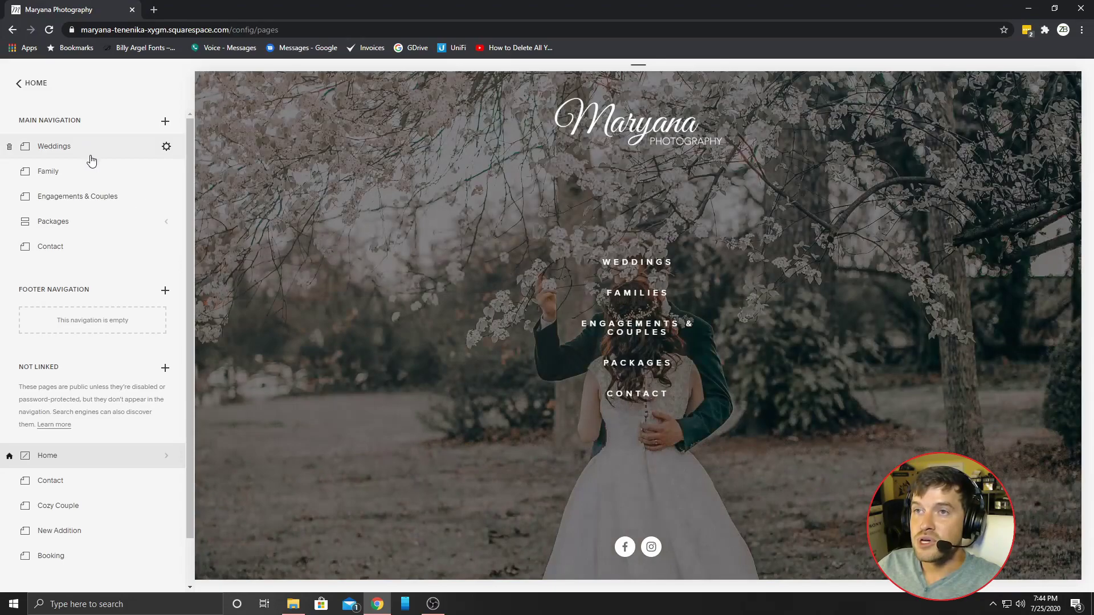
- Preview the Weddings gallery page and scroll through its content
left_click(71, 149)
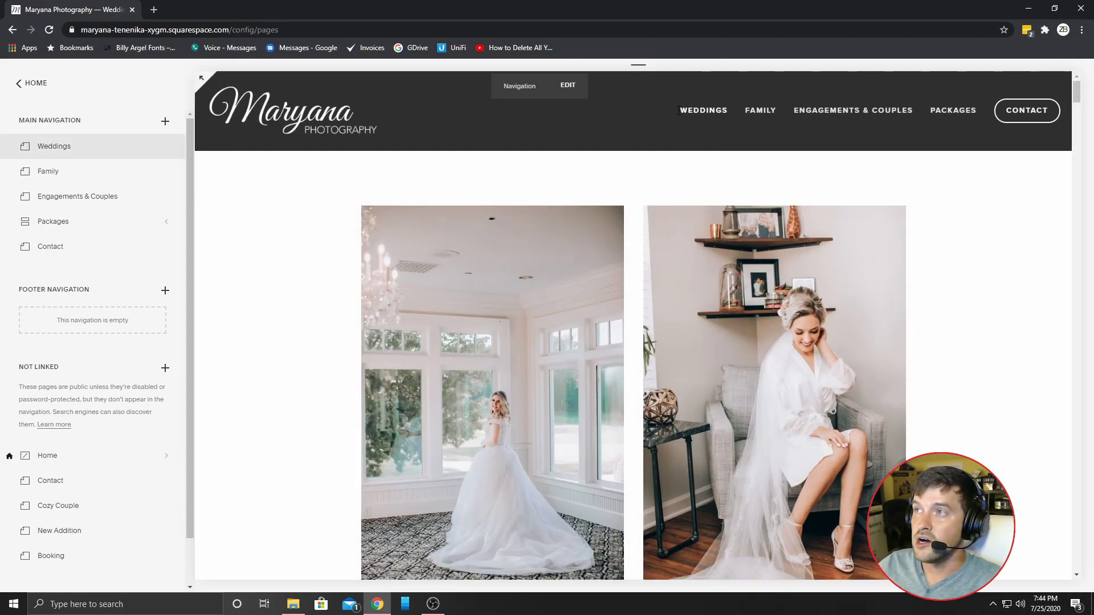
left_click_drag(944, 114, 1045, 110)
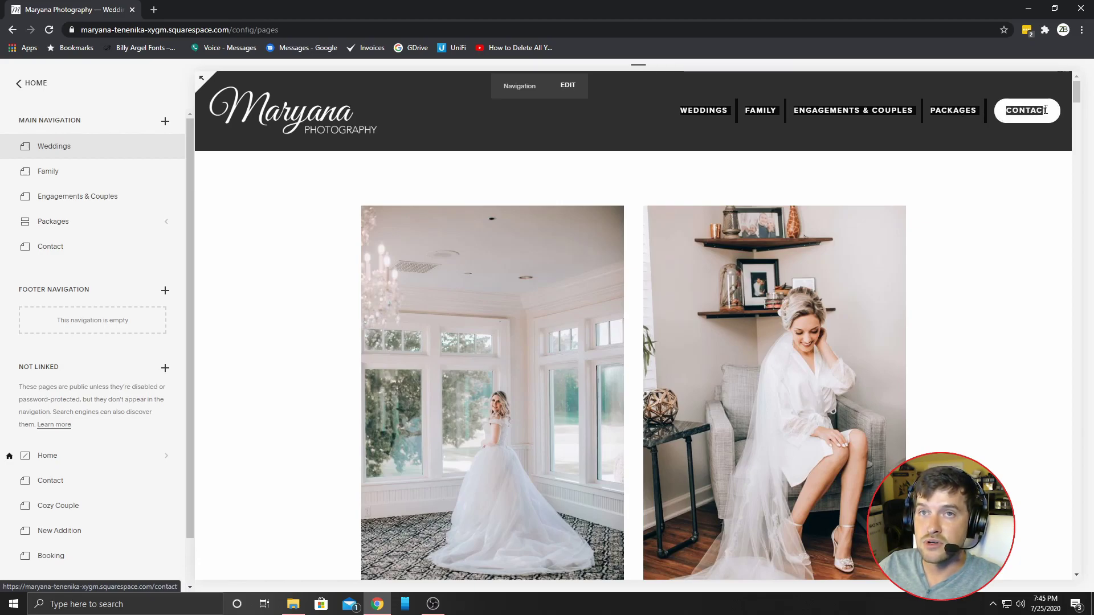
left_click(1045, 110)
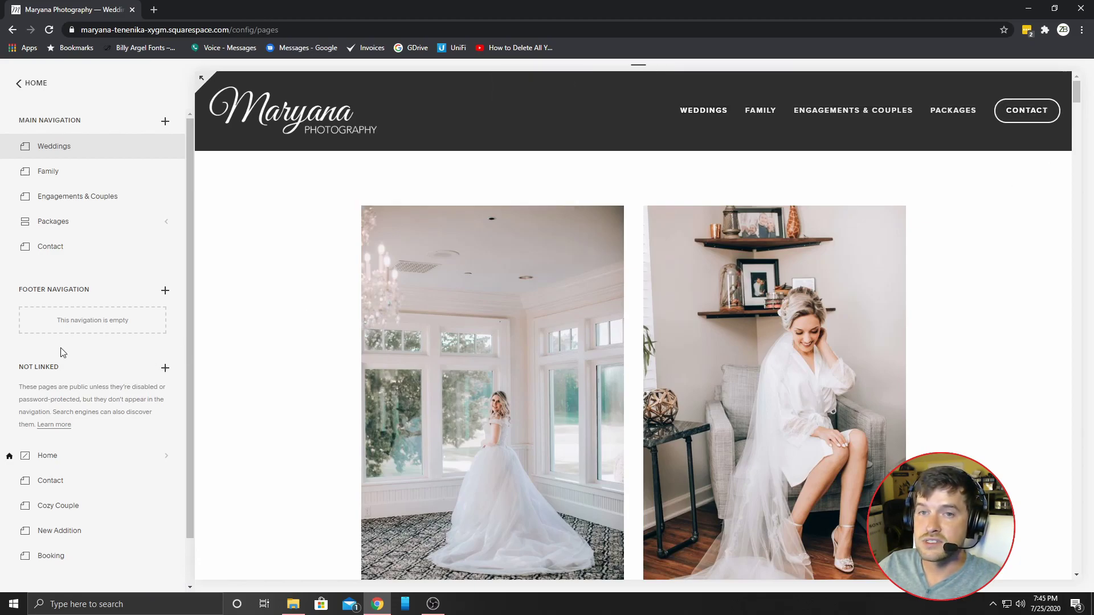
scroll(59, 348, "down", 1)
scroll(59, 348, "down", 1)
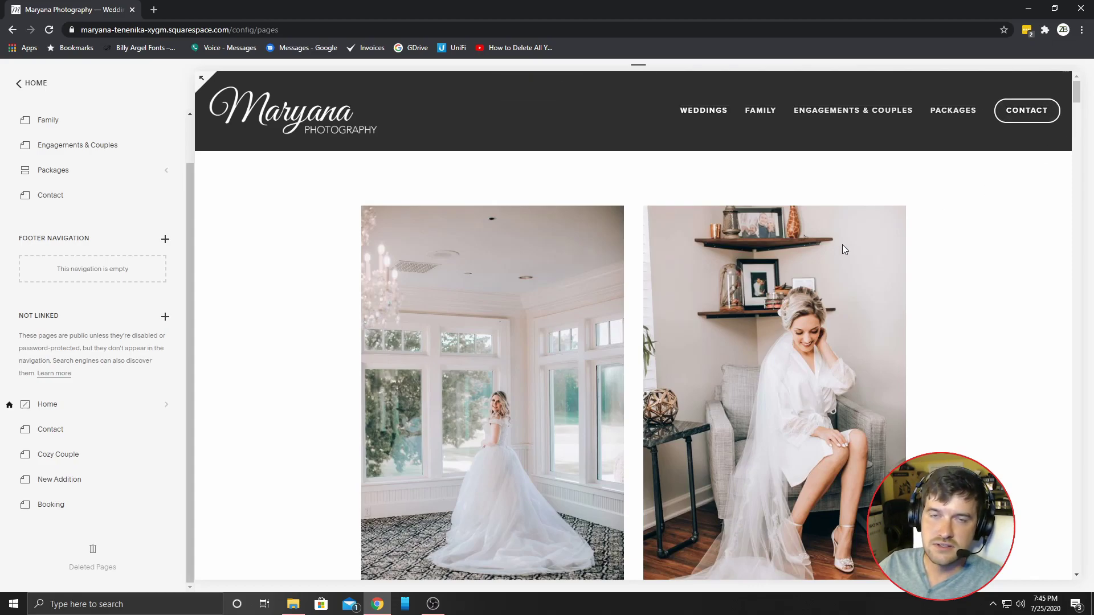
scroll(189, 283, "up", 2)
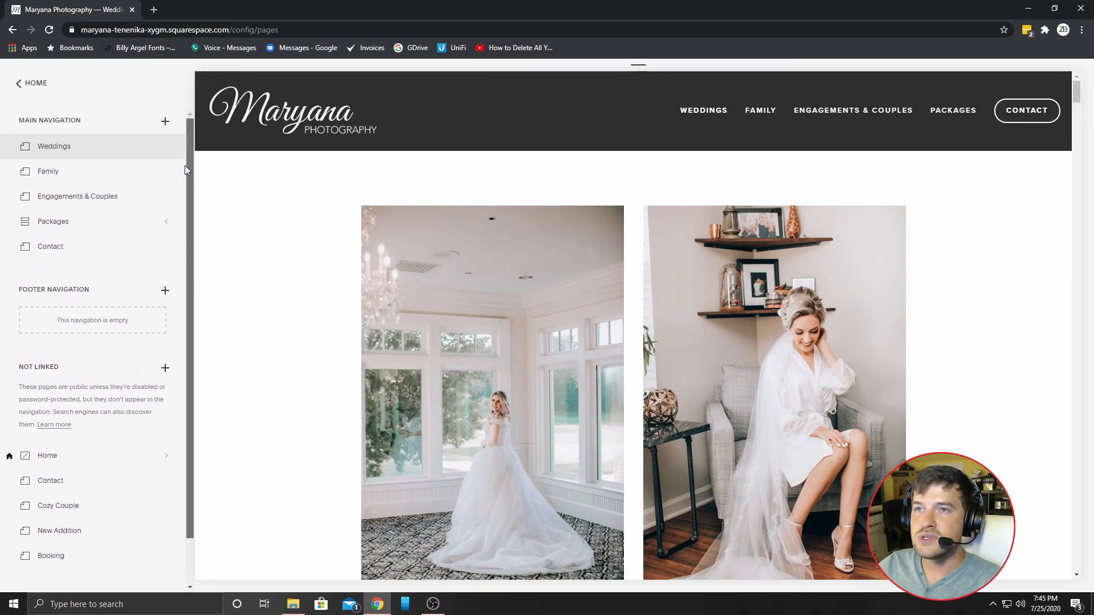
left_click_drag(34, 121, 196, 126)
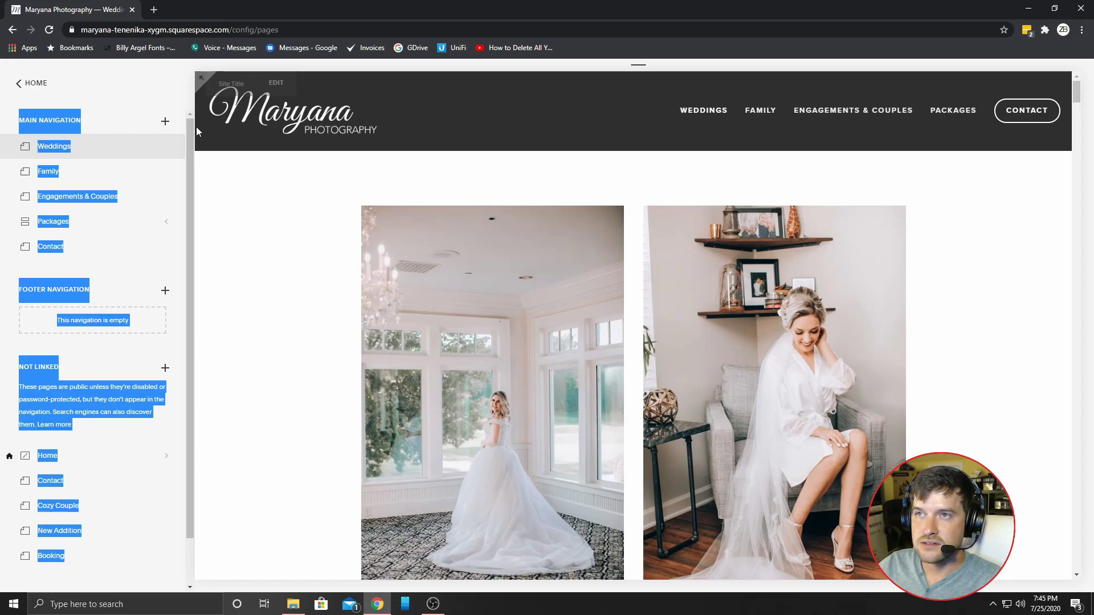
left_click(196, 127)
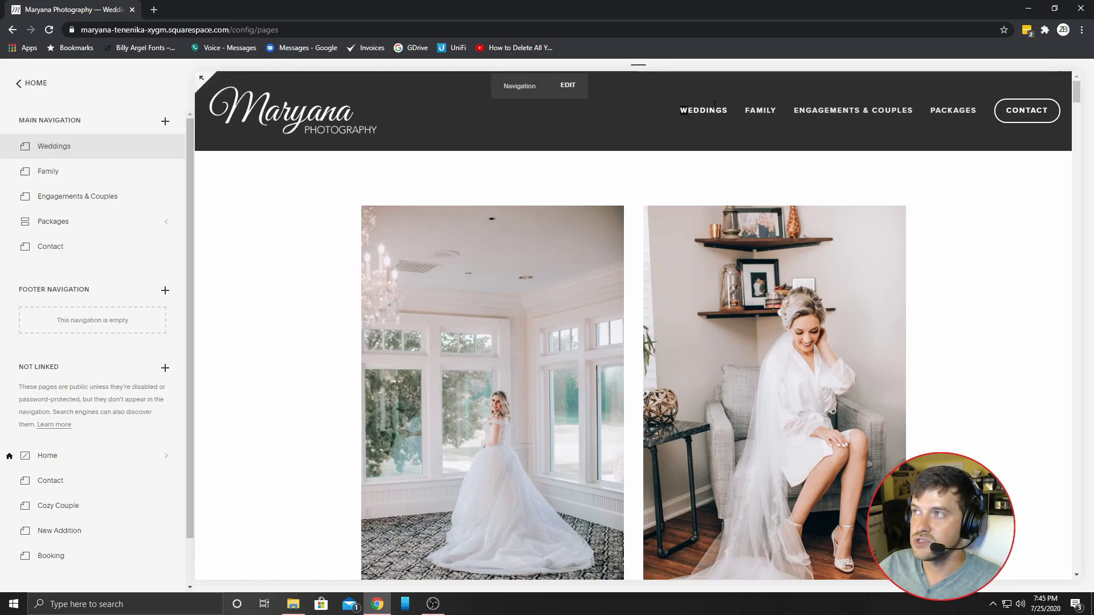
- Add a blank page named 'Landscape' to the main navigation and open it
left_click(164, 121)
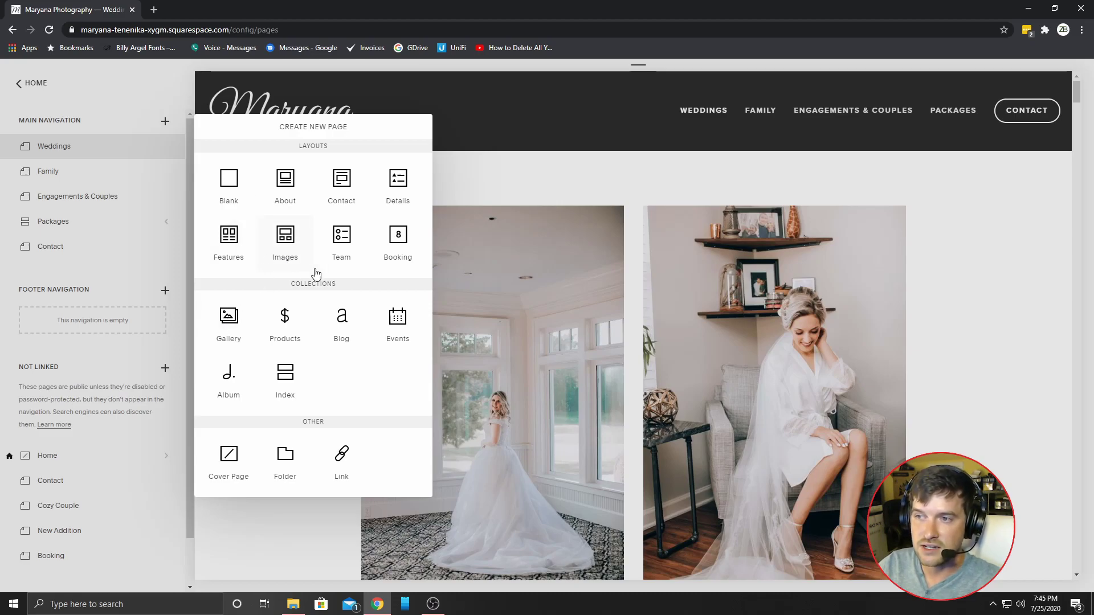
left_click(235, 203)
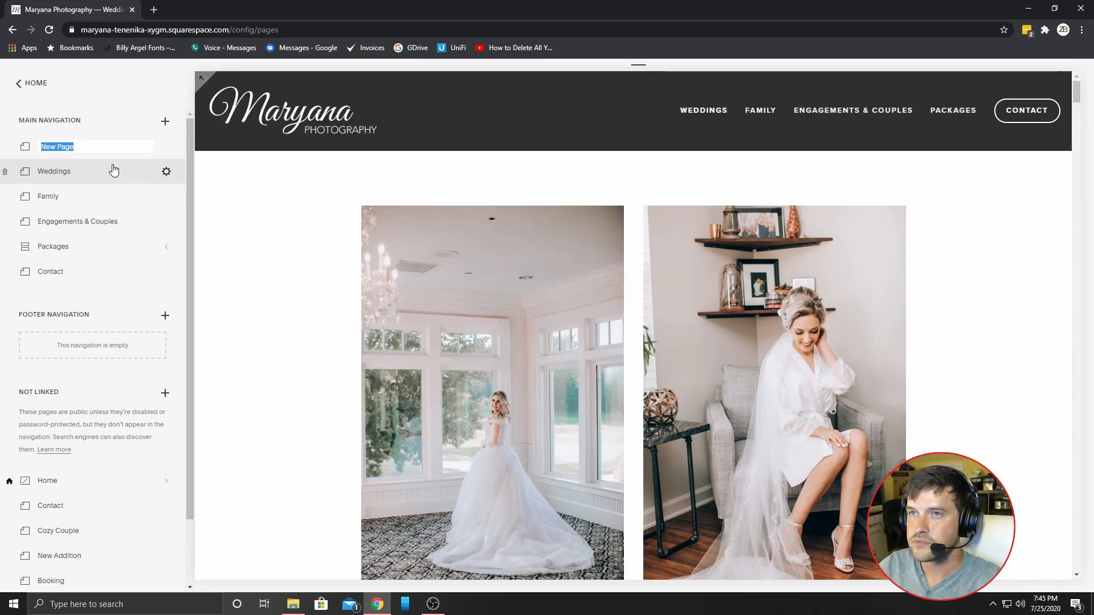
type("Landscape")
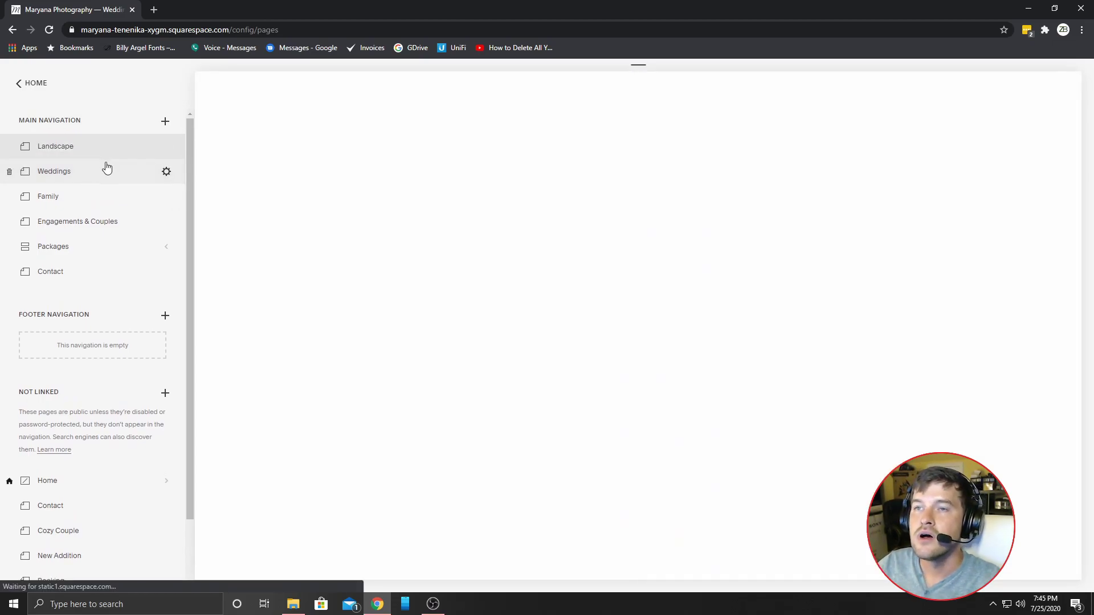
left_click(90, 146)
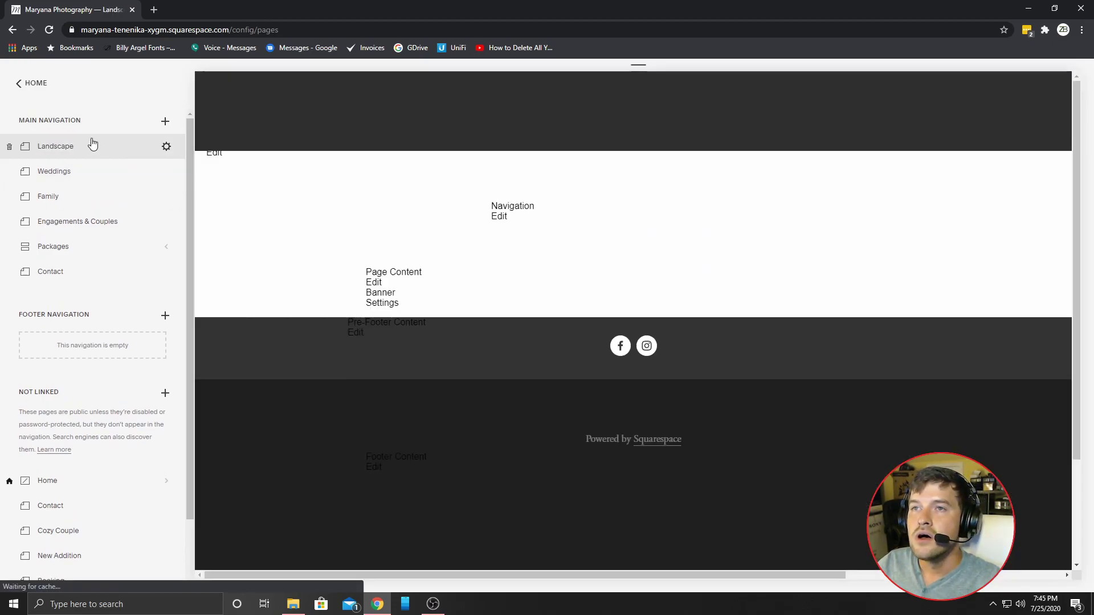
- Open the Landscape page's insert-block menu, search 'image', then clear it to browse the Gallery blocks
mouse_move(422, 235)
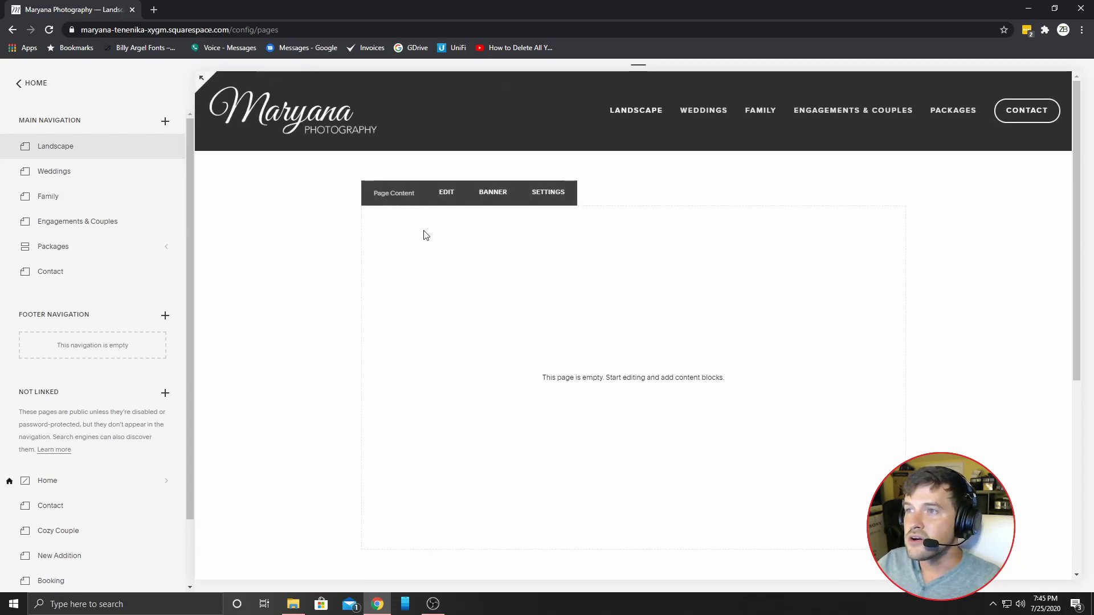
left_click(447, 192)
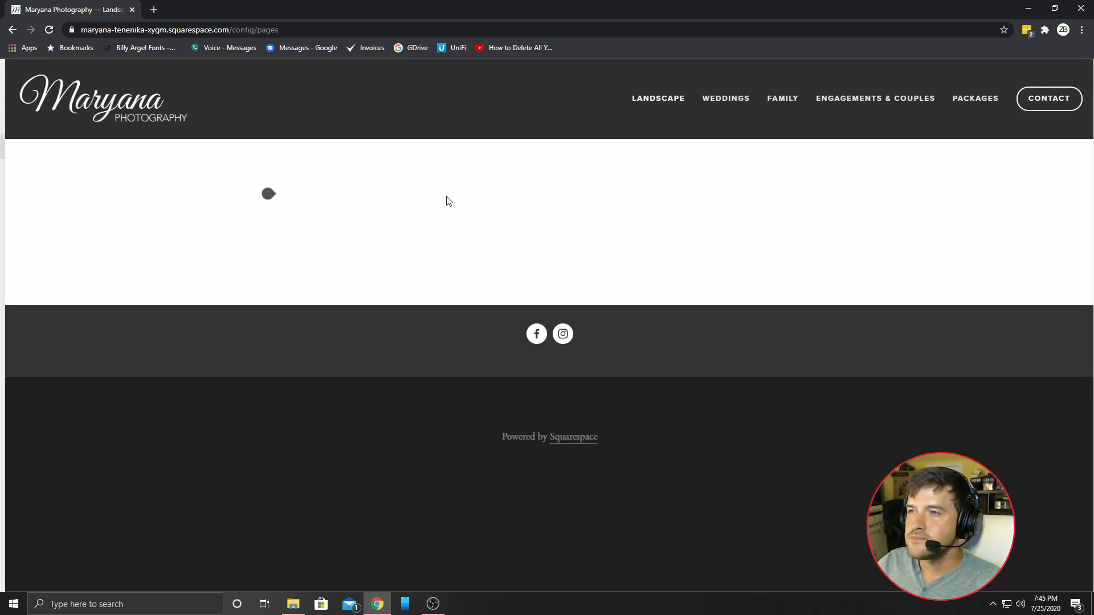
mouse_move(265, 194)
left_mouse_down()
mouse_move(263, 214)
mouse_move(267, 199)
left_mouse_up()
left_click(266, 194)
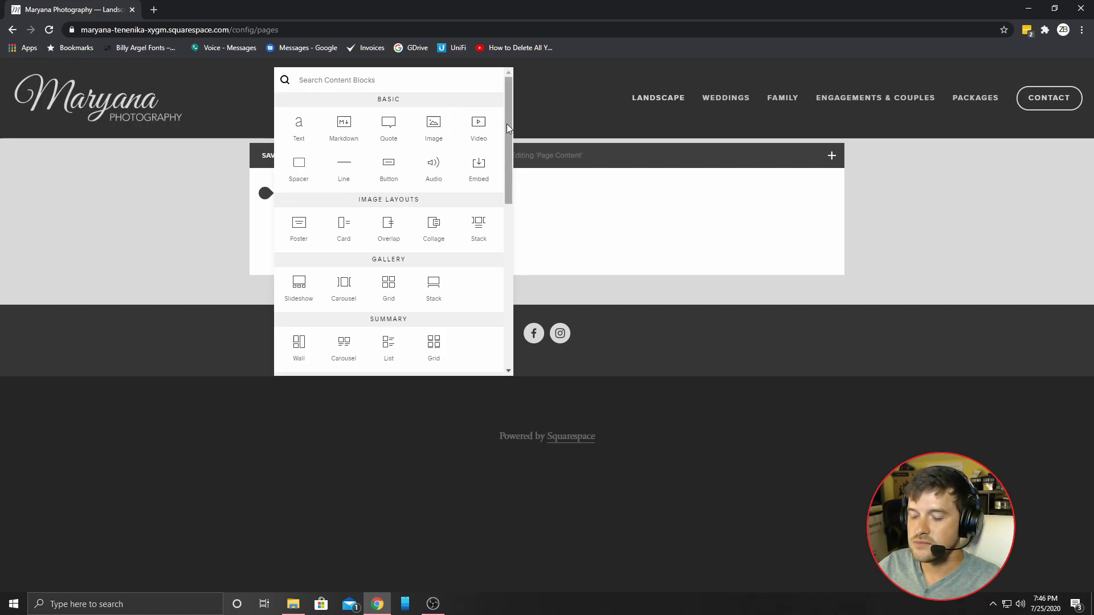
type("image")
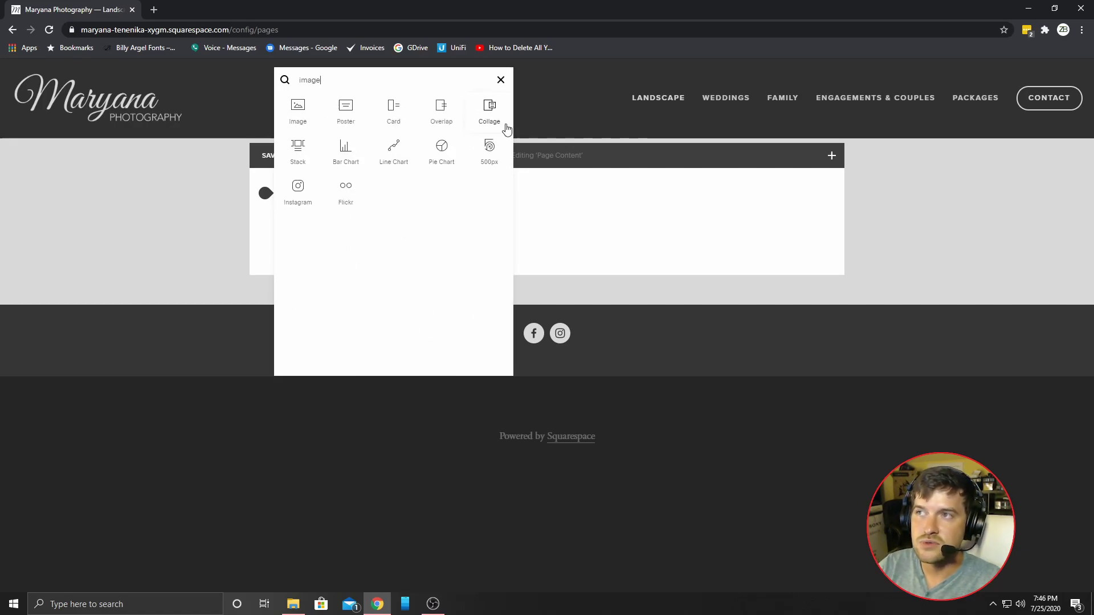
key("BackSpace")
key("BackSpace")
key("BackSpace")
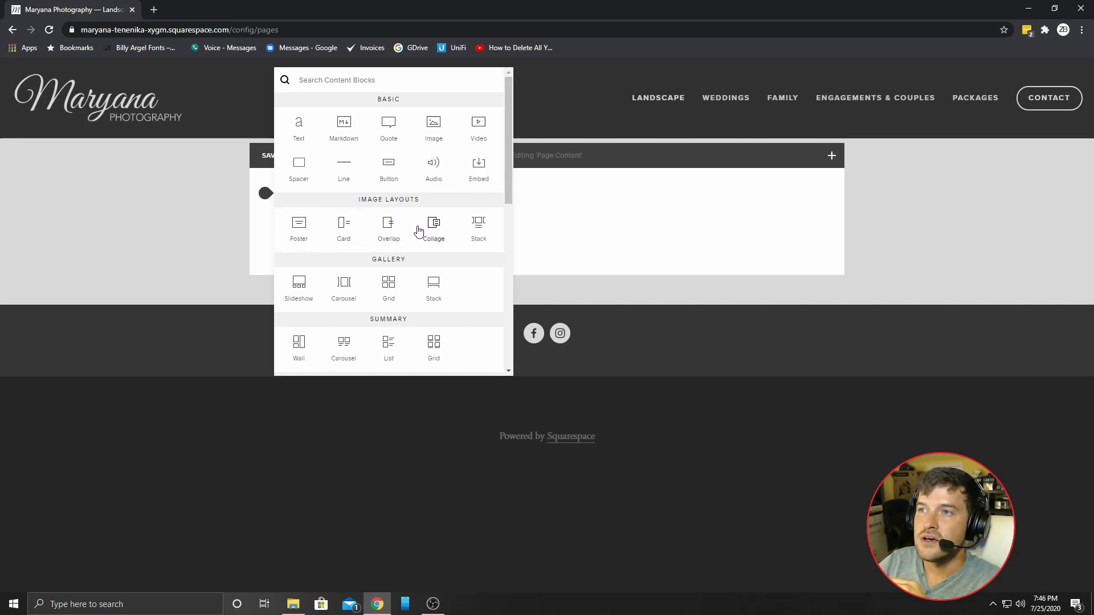
scroll(448, 246, "down", 1)
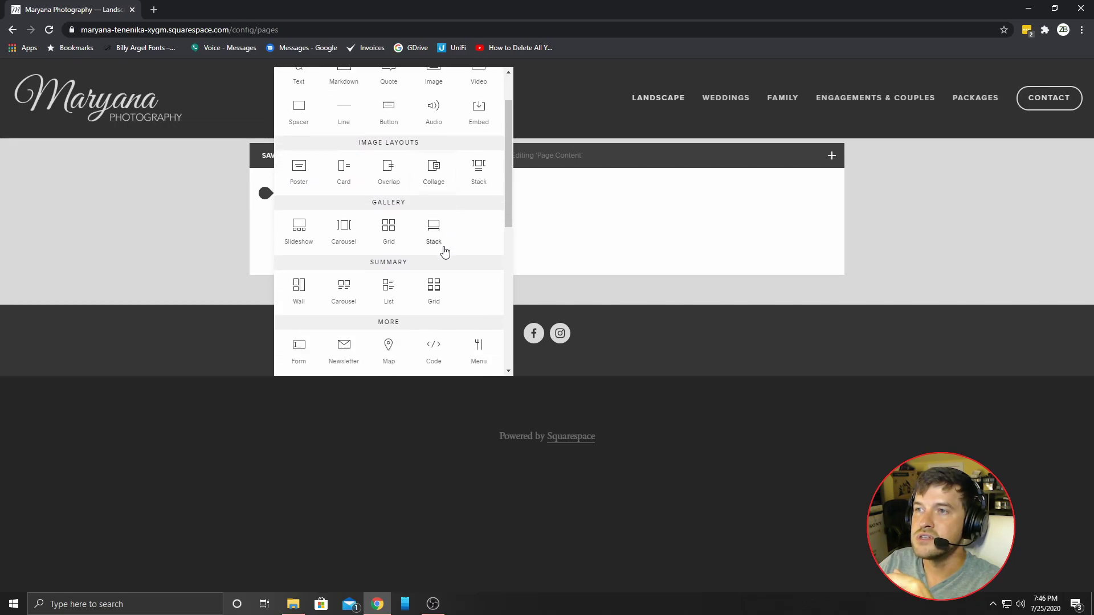
scroll(338, 244, "down", 1)
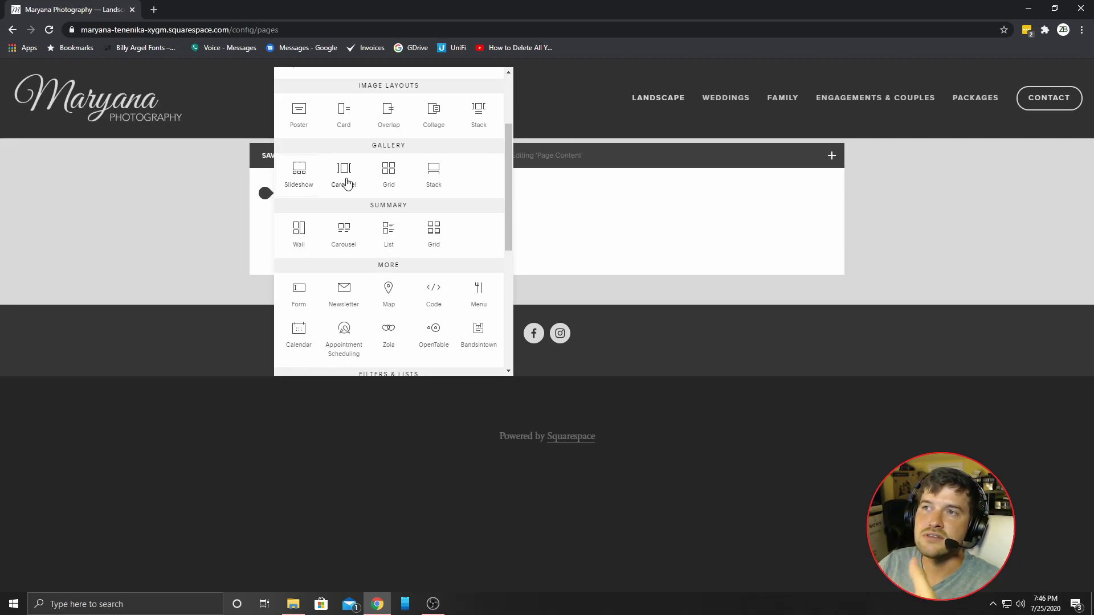
- Insert a Grid gallery and set its thumbnail aspect ratio to 3:4 Three-Four (Vertical)
left_click(389, 170)
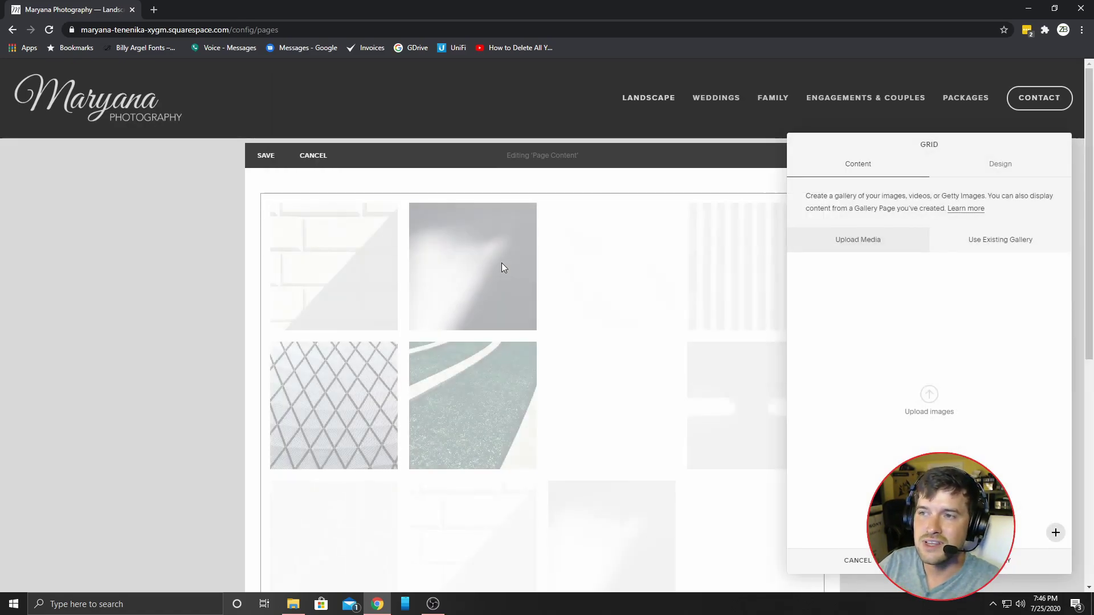
scroll(512, 277, "down", 1)
scroll(512, 277, "down", 1)
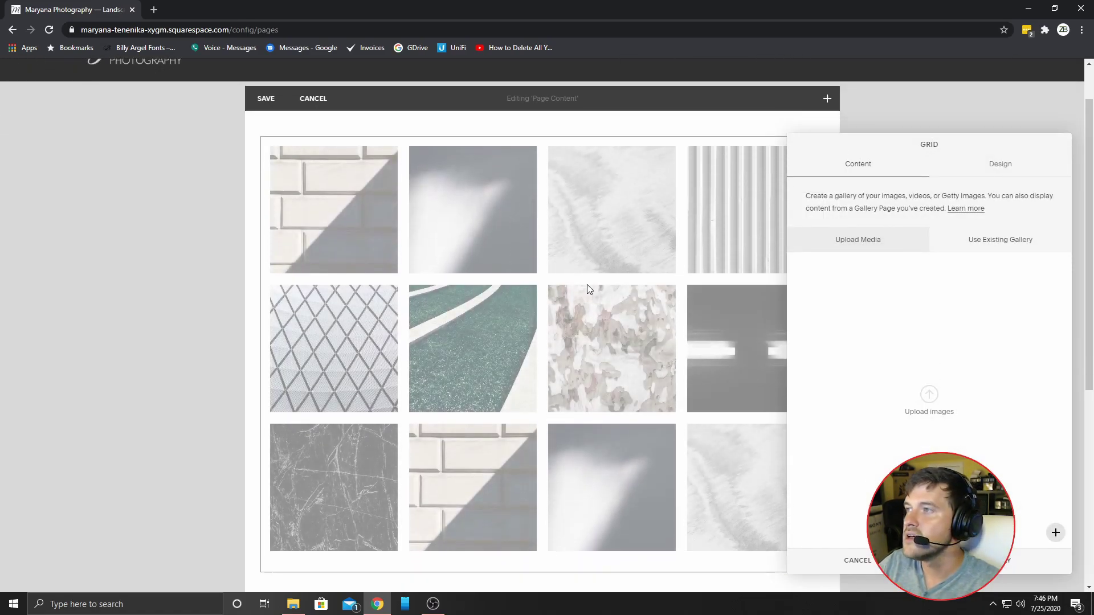
left_click(980, 168)
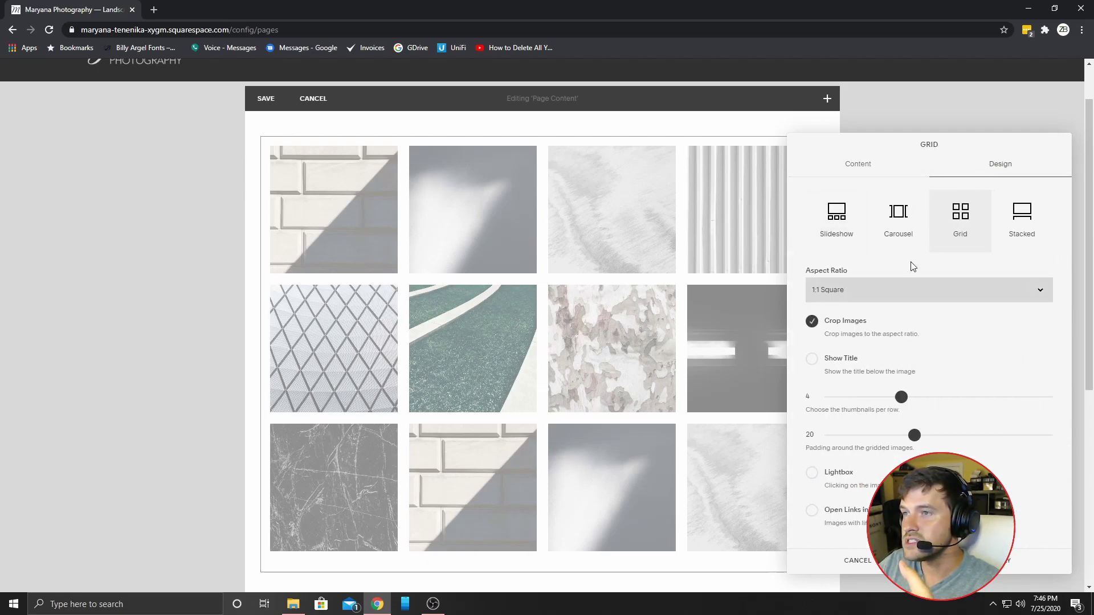
left_click(875, 296)
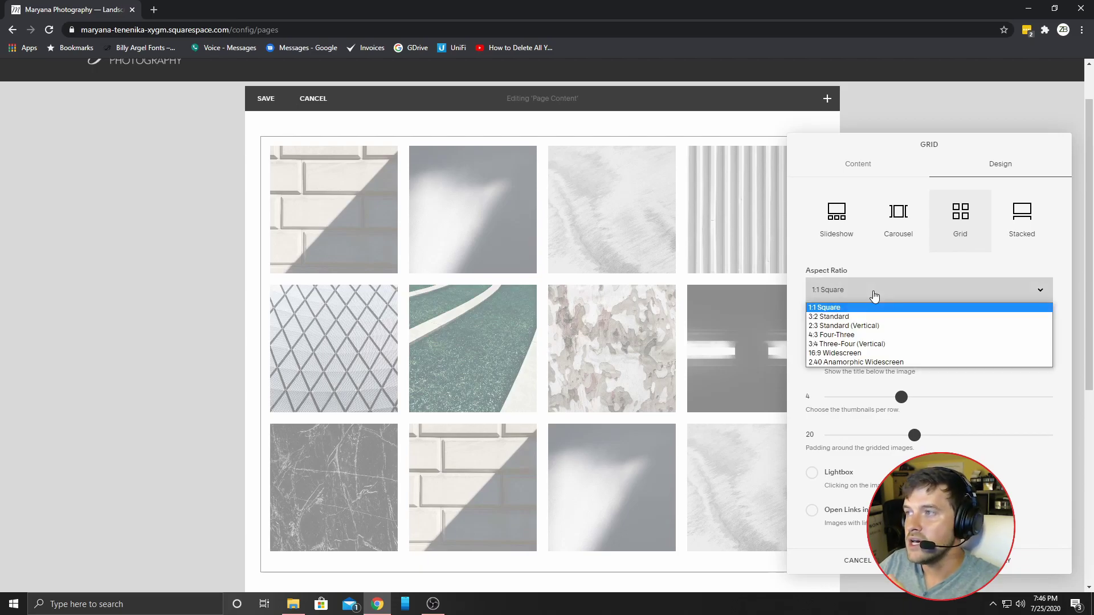
left_click(858, 318)
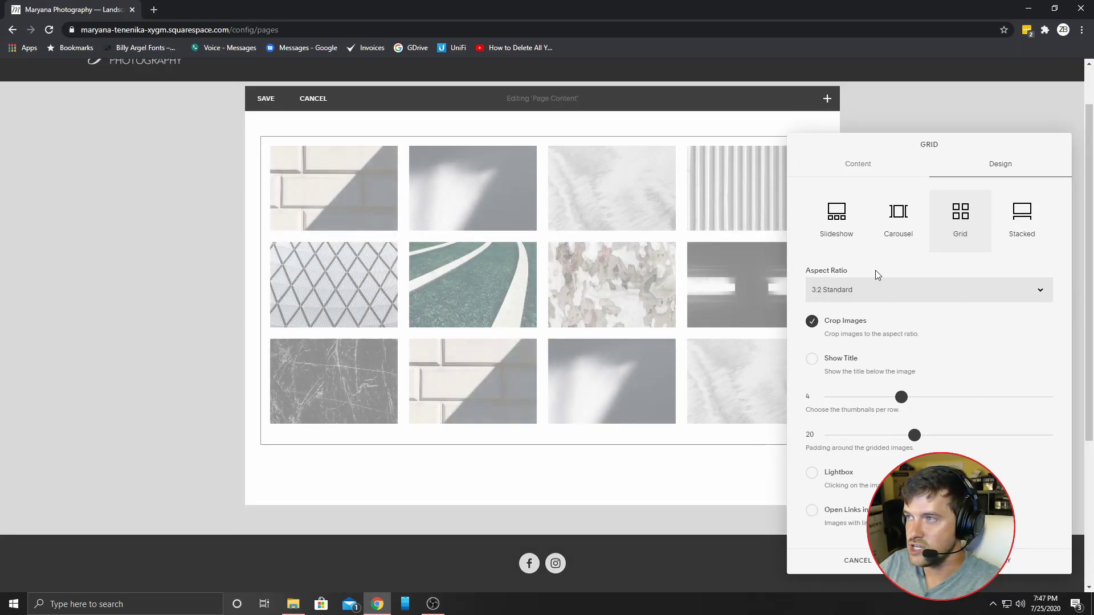
left_click(871, 292)
left_click(851, 326)
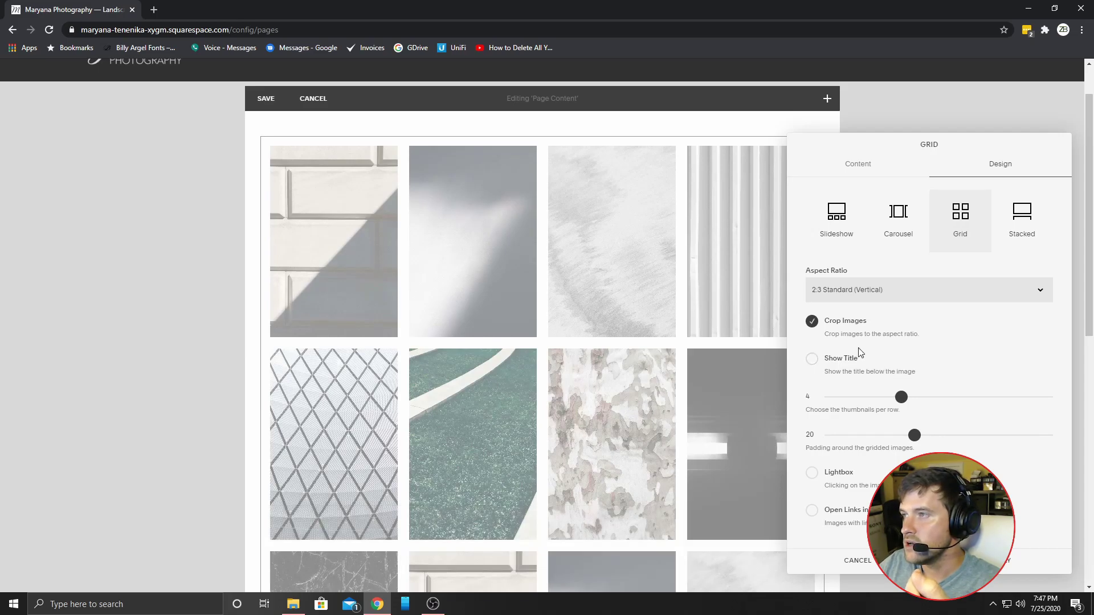
left_click(863, 292)
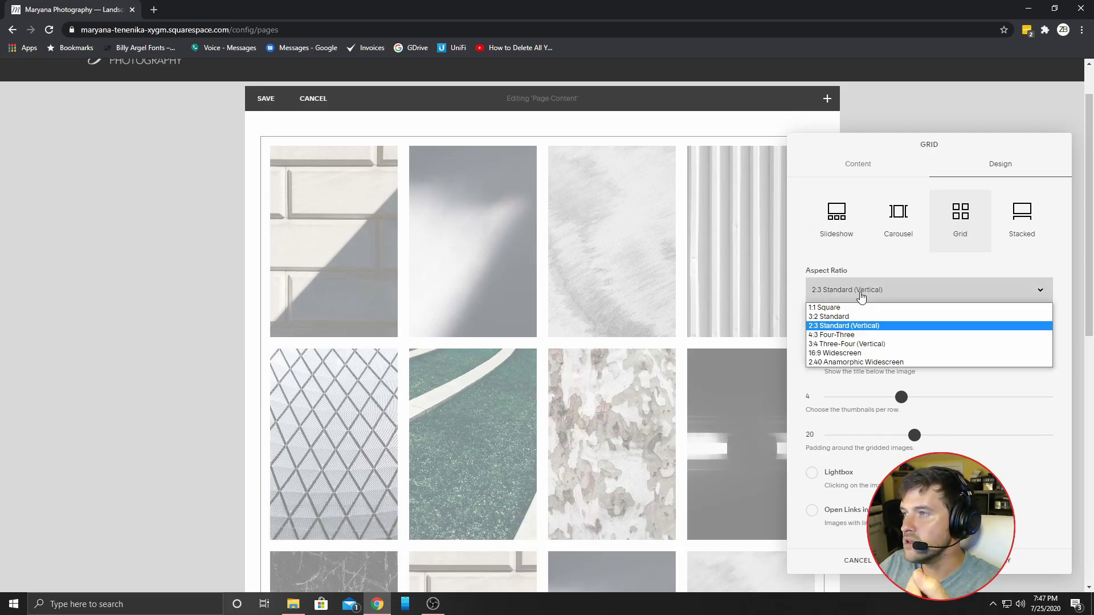
left_click(854, 344)
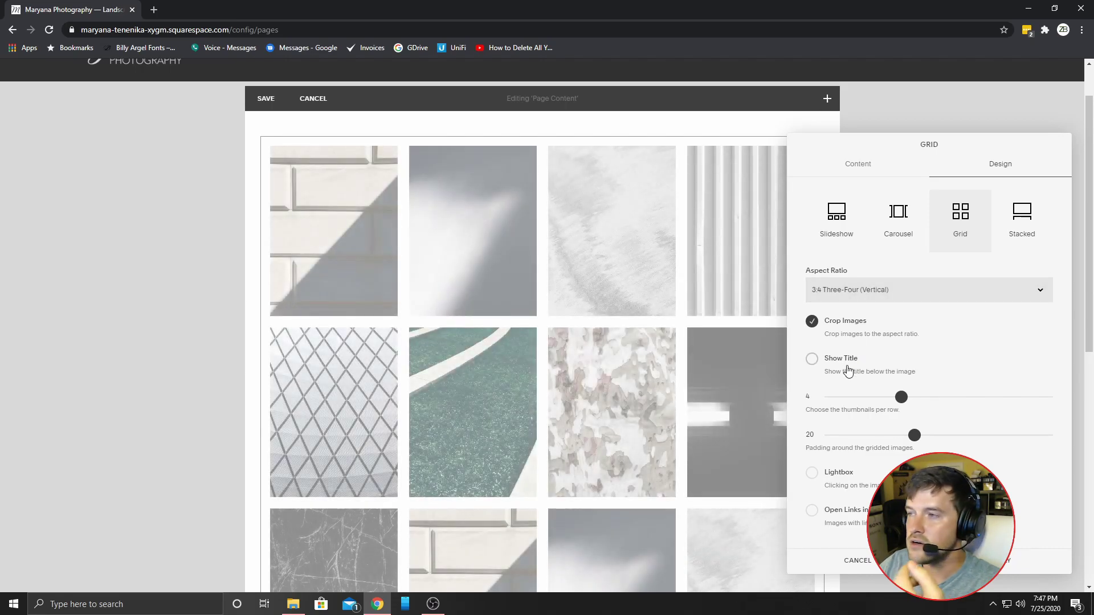
- Turn off Crop Images and reduce the grid to 2 thumbnails per row
left_click(811, 322)
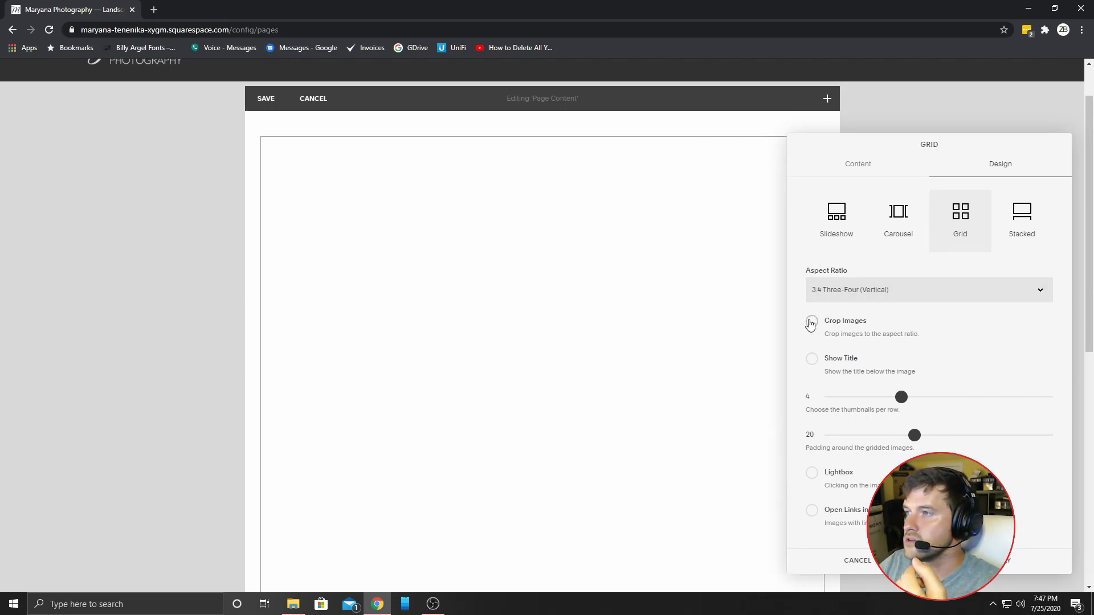
left_click(812, 323)
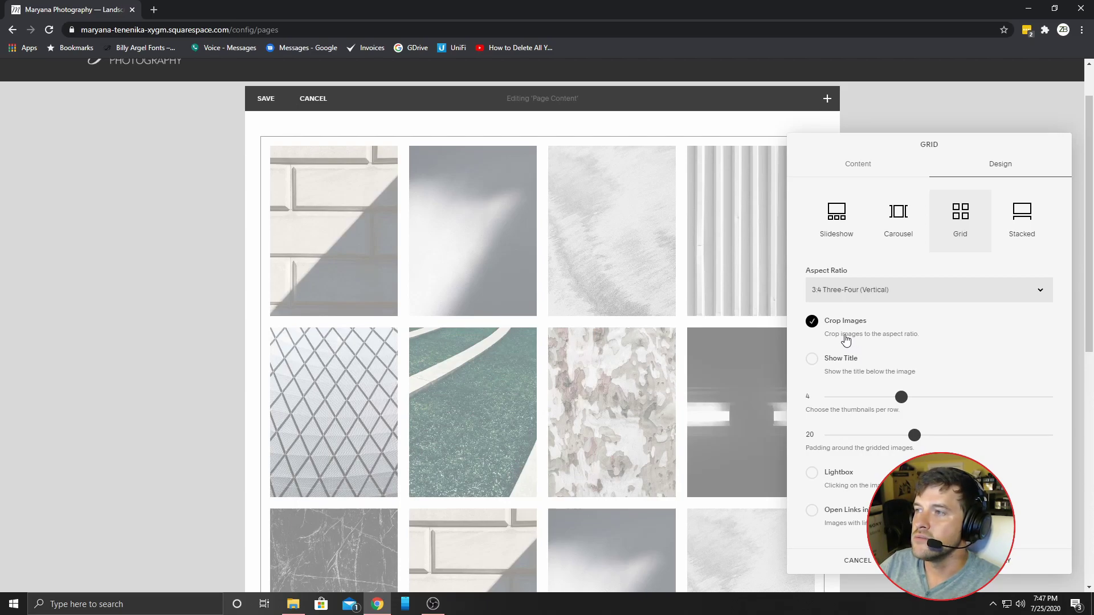
left_click(811, 322)
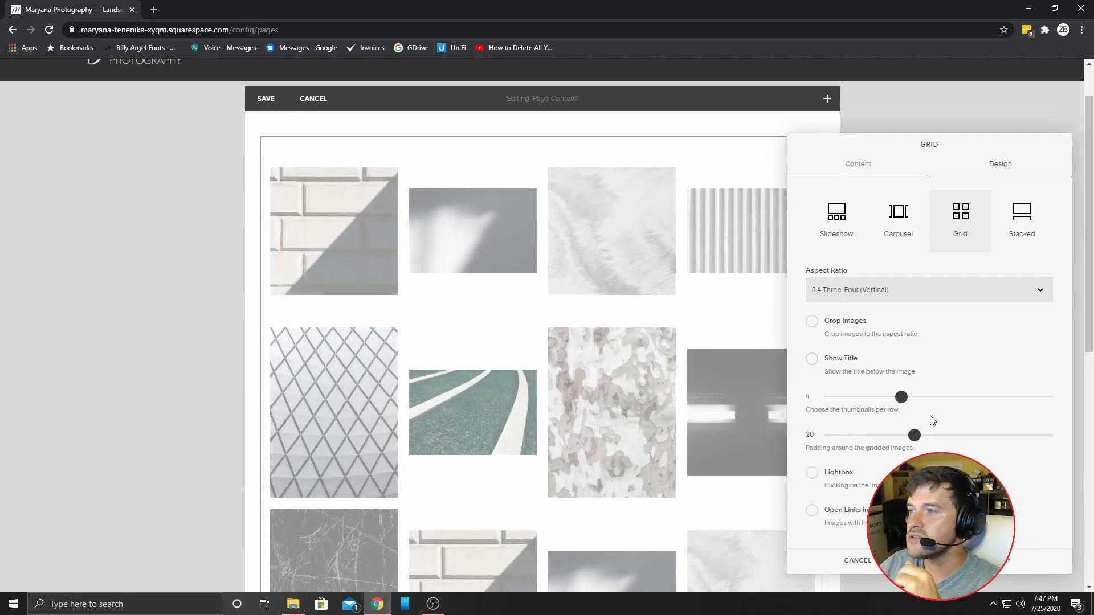
left_click_drag(899, 395, 858, 405)
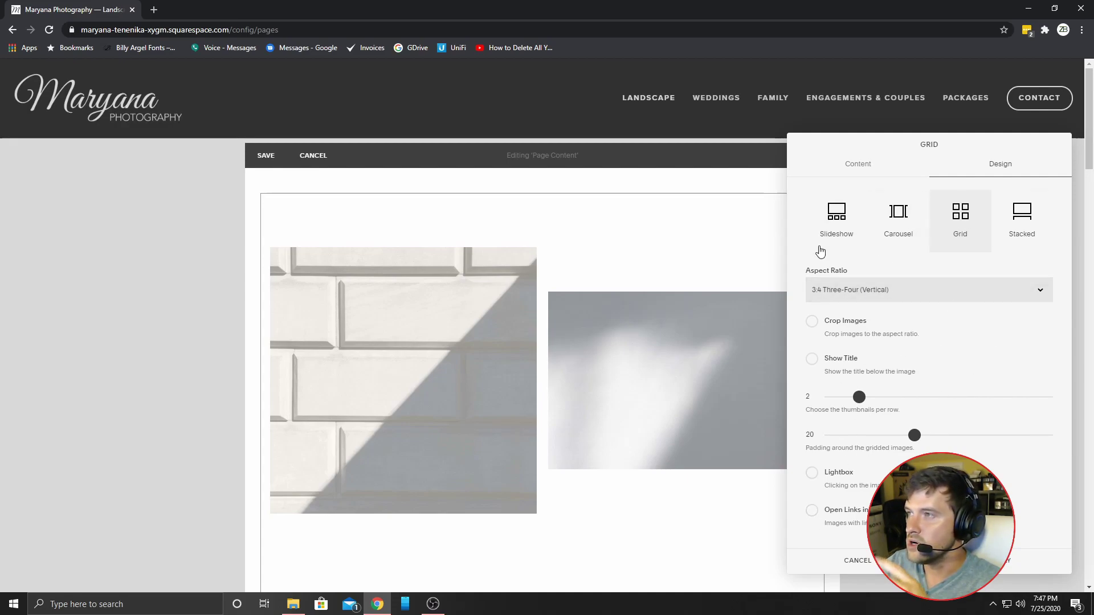
- Open the gallery's upload file picker from its Content settings and move it onto the page
left_click(851, 164)
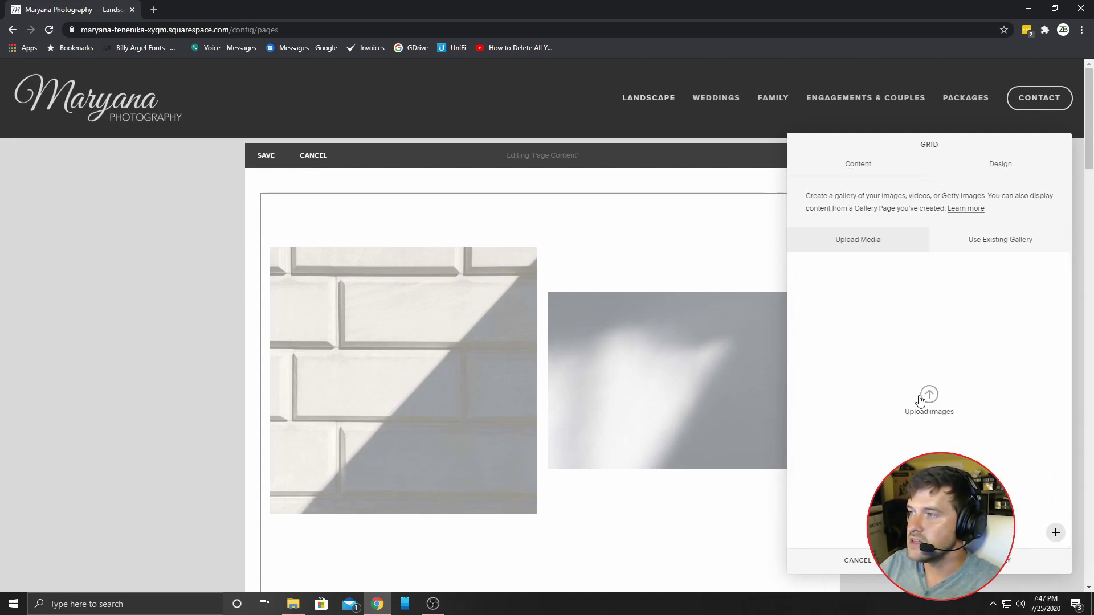
left_click(926, 402)
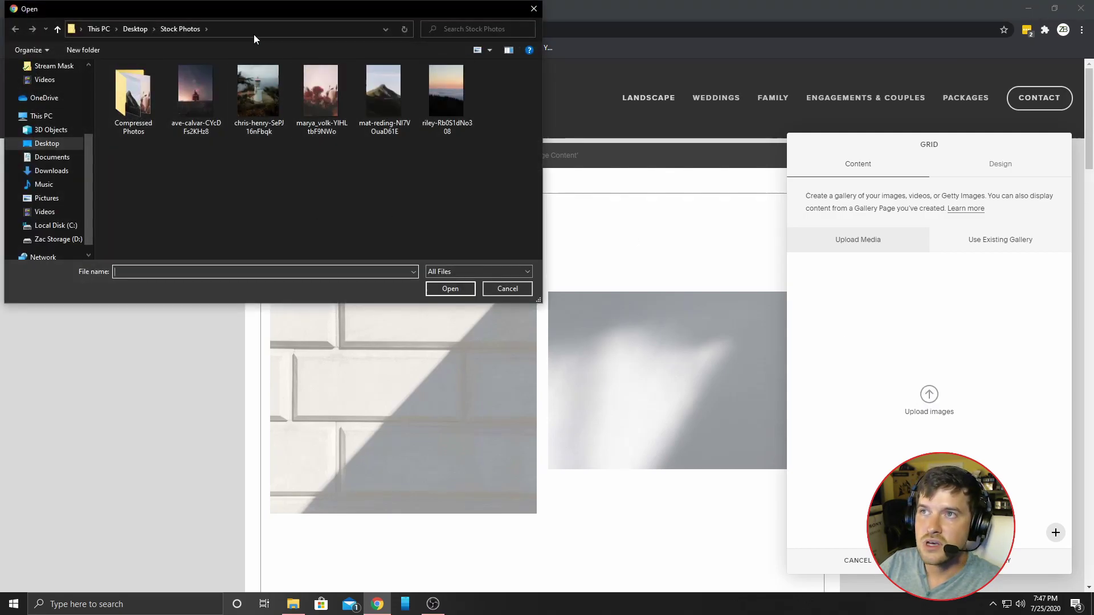
left_click_drag(244, 17, 371, 92)
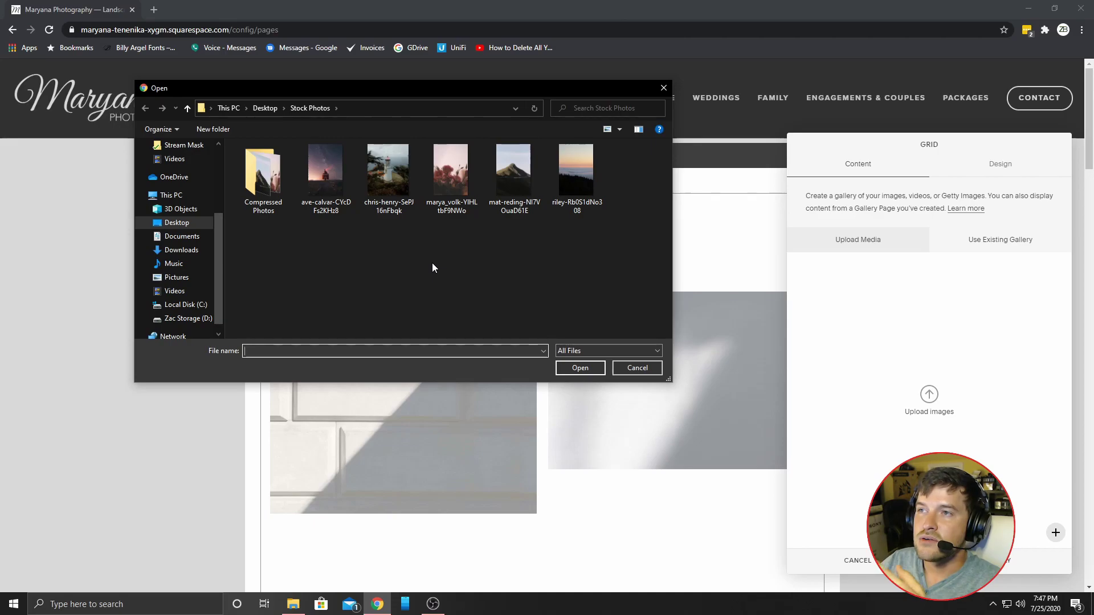
- Read the 17.6 MB size in the Stock Photos folder's Properties, then enter Compressed Photos
right_click(312, 142)
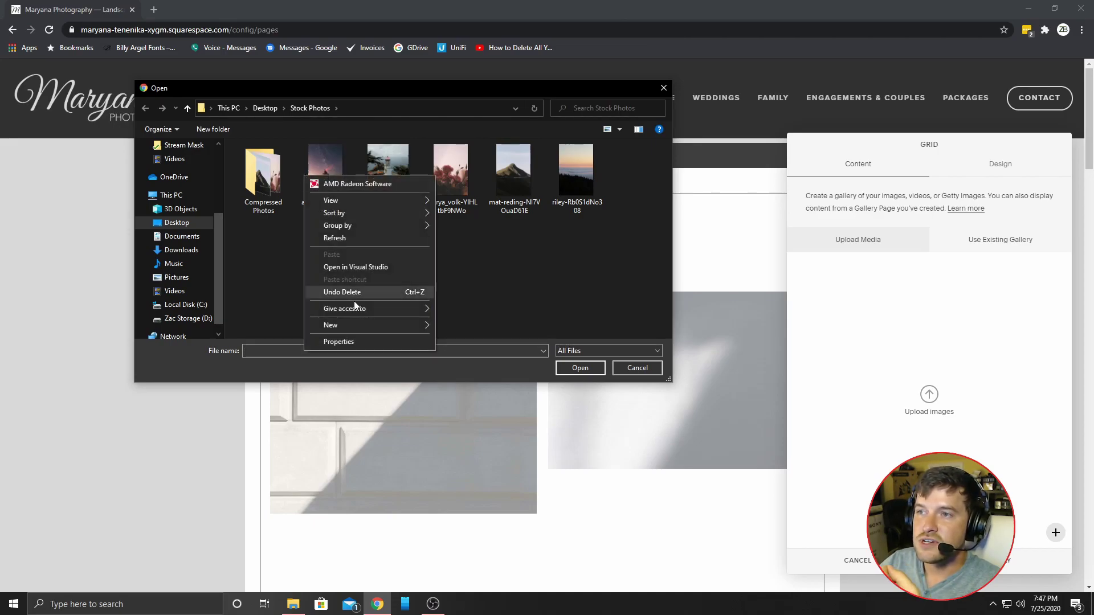
left_click(359, 337)
left_click_drag(466, 332, 498, 210)
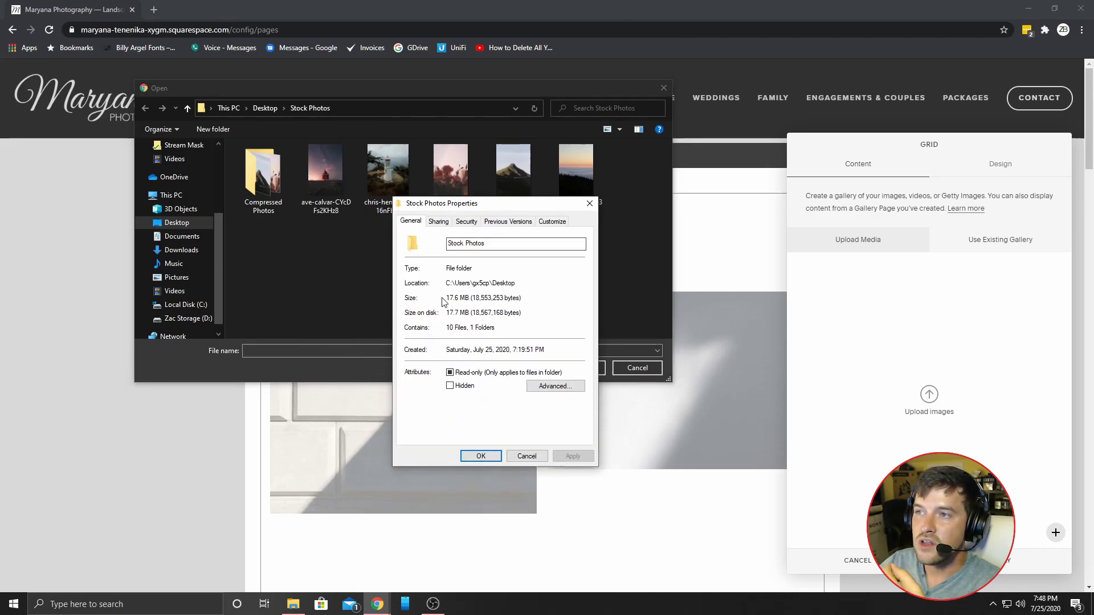
left_click(573, 294)
left_click_drag(453, 299, 540, 298)
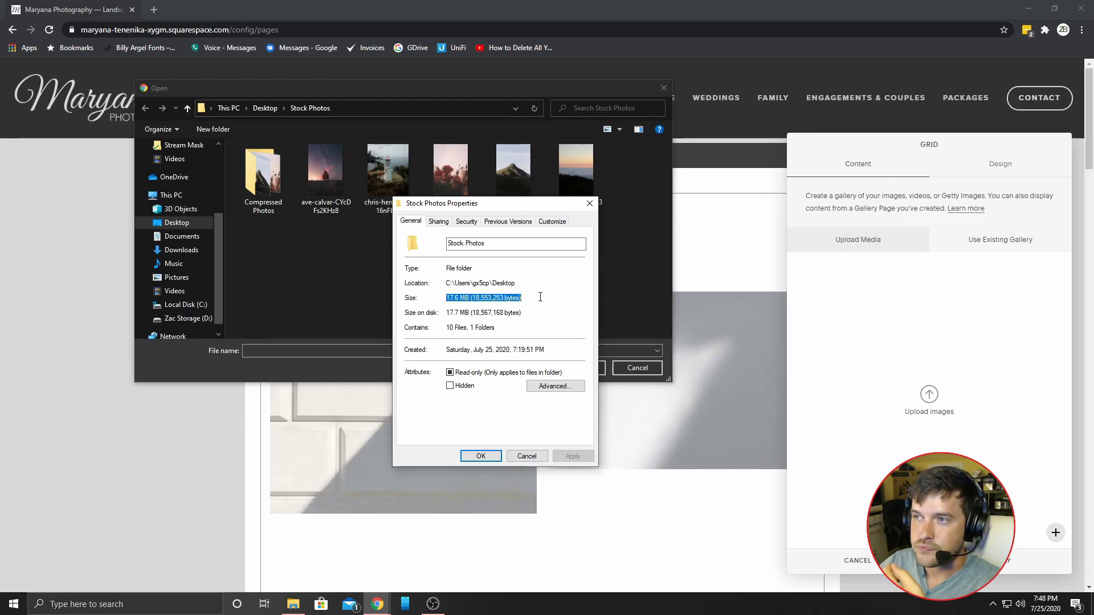
left_click(540, 297)
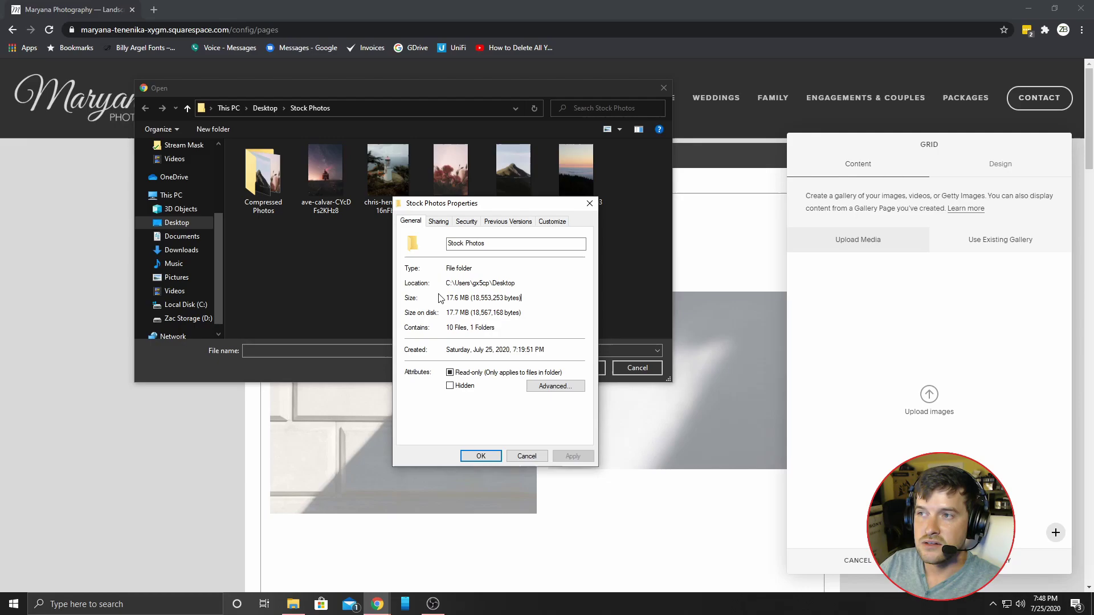
left_click_drag(447, 297, 522, 298)
left_click(522, 298)
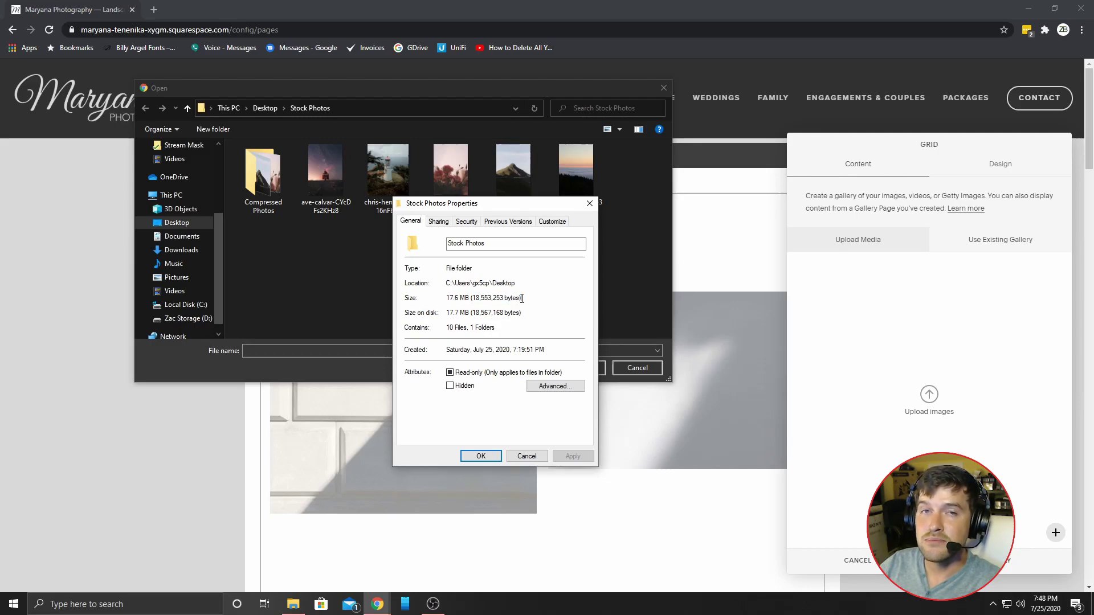
left_click(528, 457)
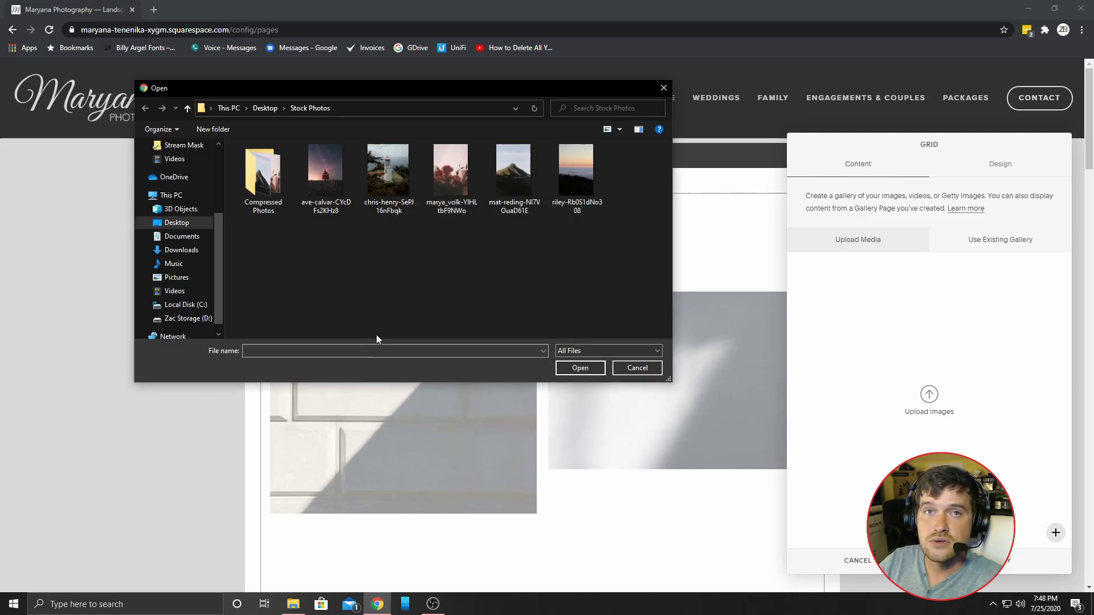
double_click(277, 206)
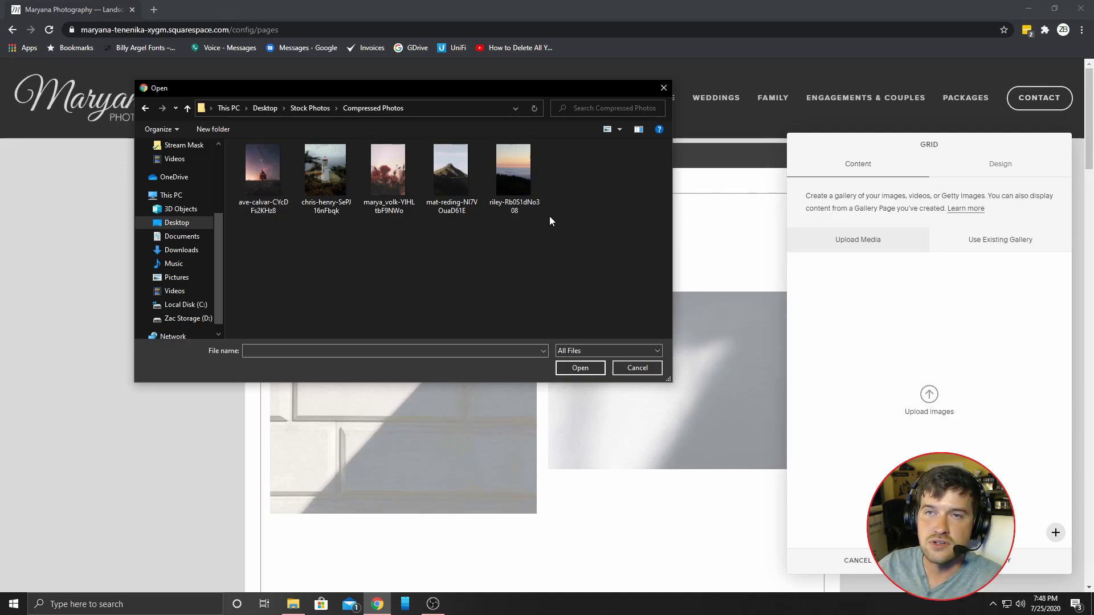
- Return to Stock Photos and check the night-sky photo's file size in Properties
left_click(146, 108)
left_click(326, 177)
right_click(310, 162)
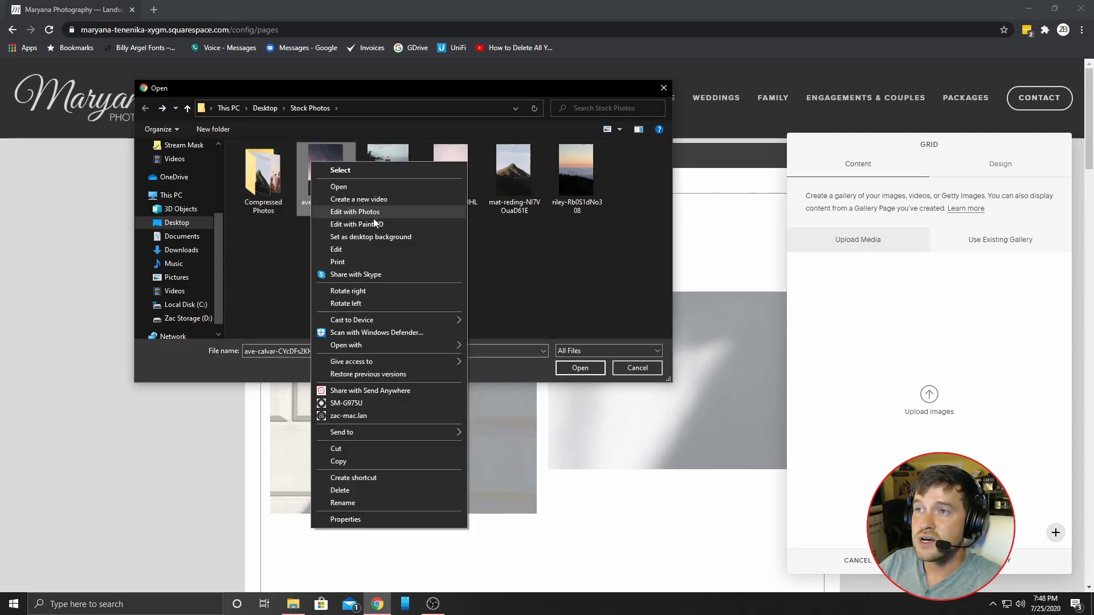
left_click(342, 519)
left_click_drag(380, 169, 557, 158)
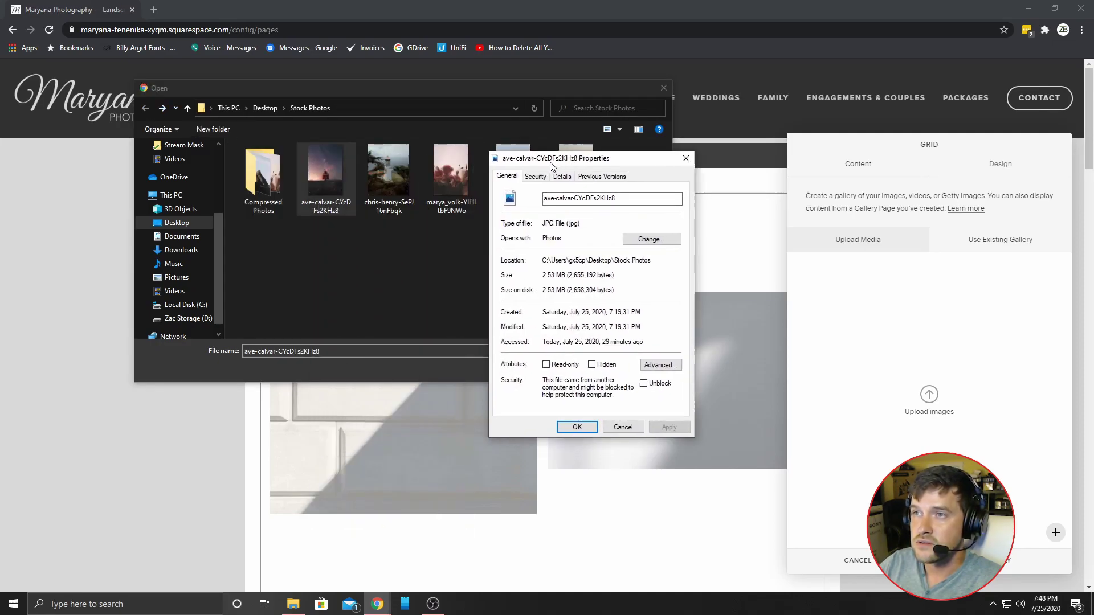
left_click(686, 159)
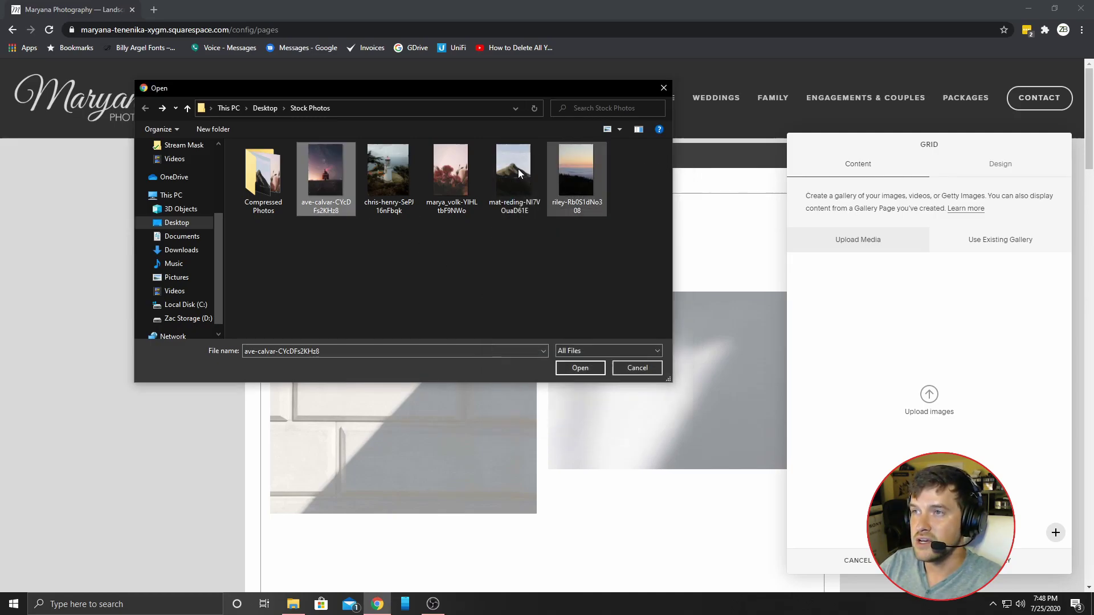
- Check the file sizes of the coastal, pink, mountain and sunset photos
left_click(388, 171)
right_click(387, 180)
left_click(425, 538)
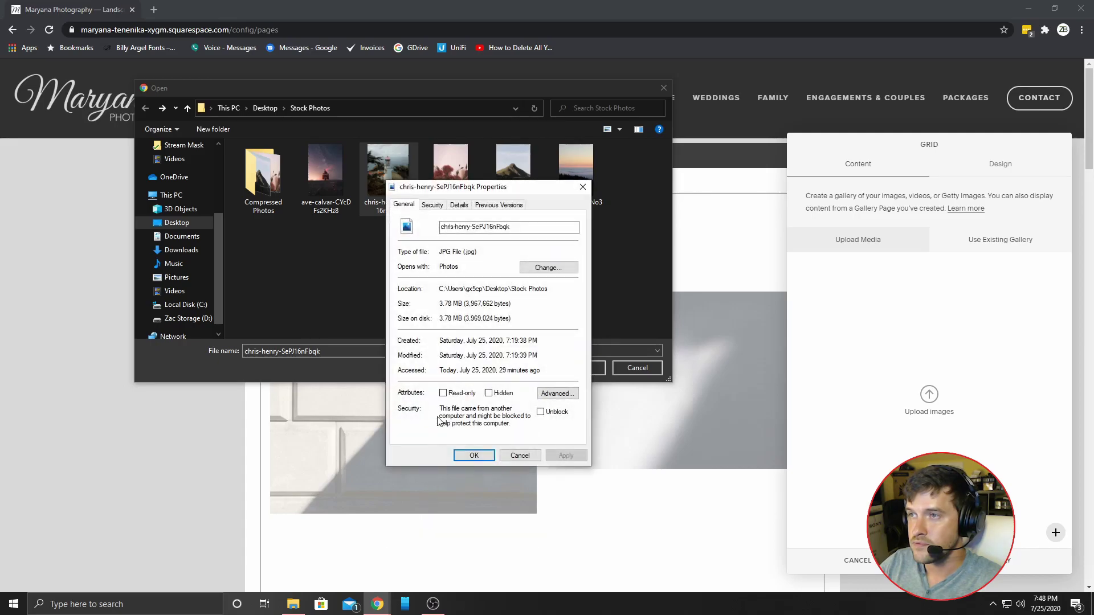
left_click(593, 150)
right_click(463, 187)
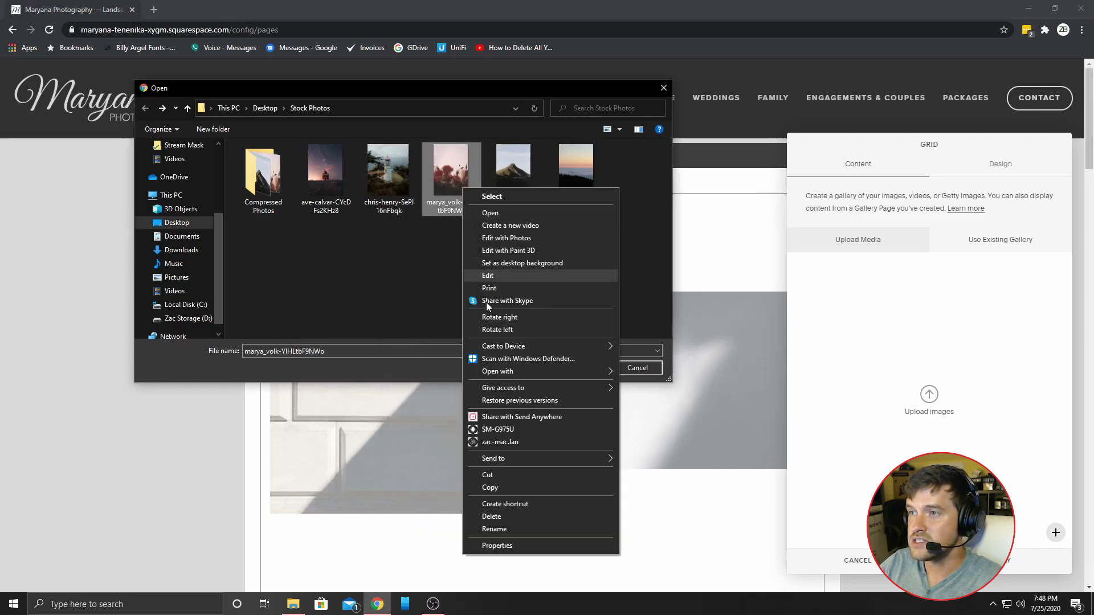
left_click(497, 546)
left_click(664, 194)
left_click(515, 177)
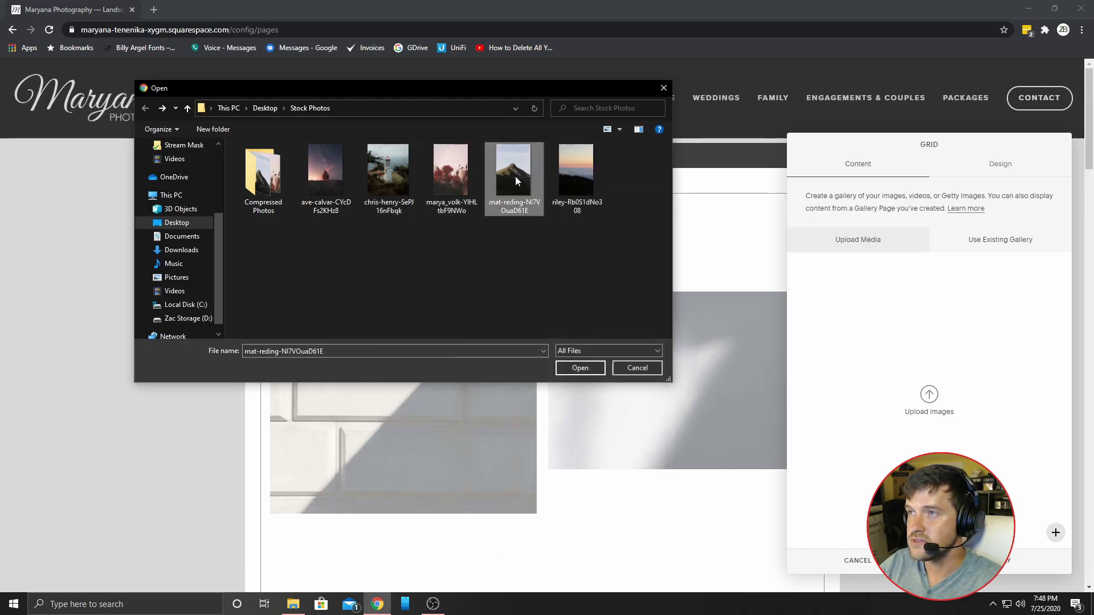
right_click(515, 176)
left_click(561, 531)
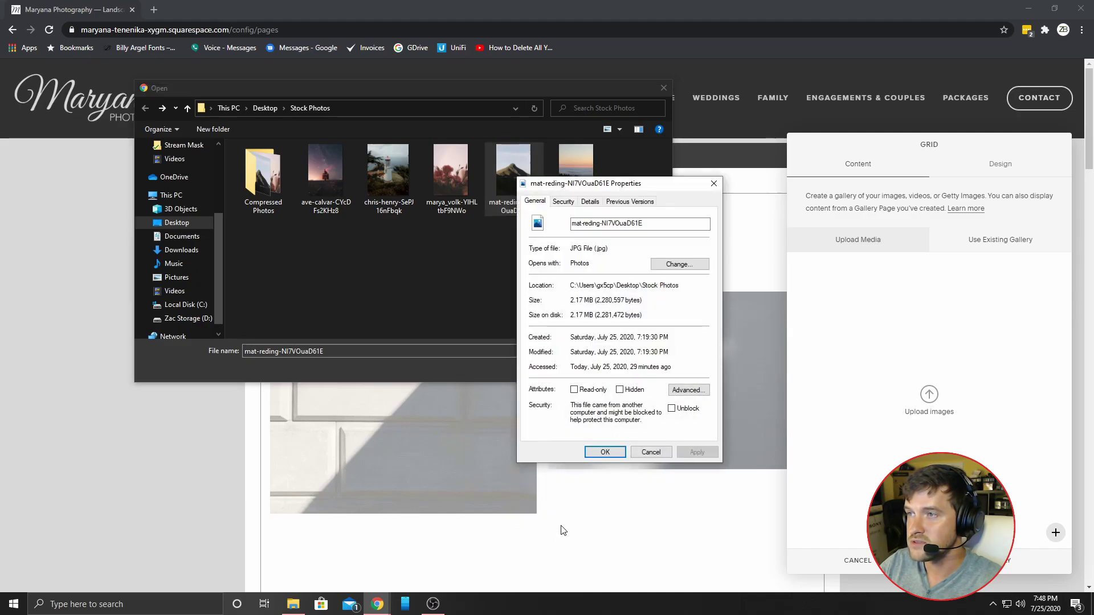
left_click(605, 452)
right_click(591, 193)
left_click(627, 550)
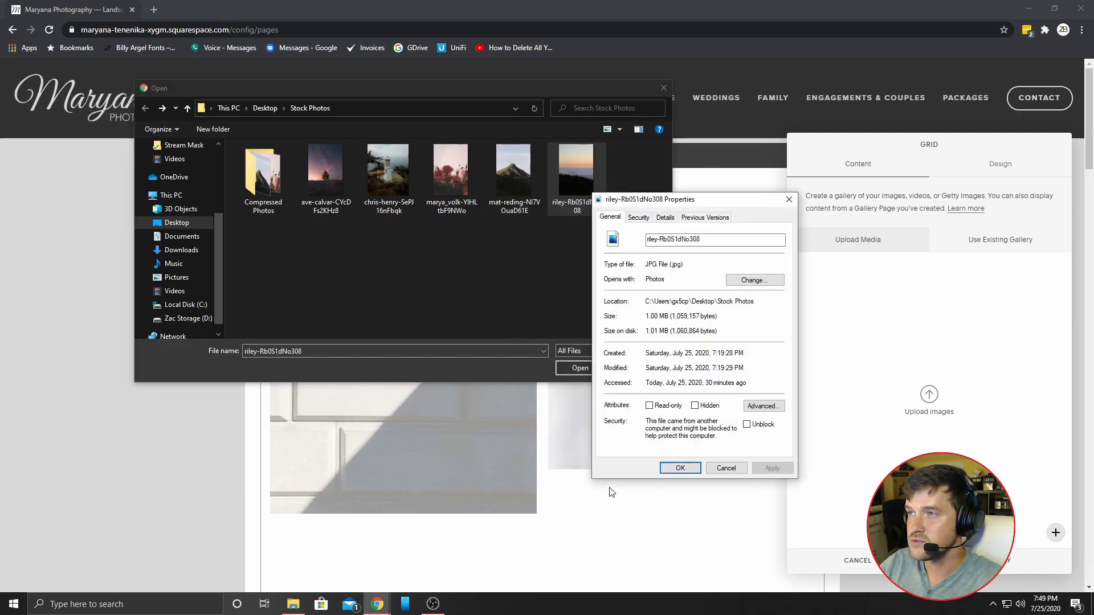
left_click(680, 467)
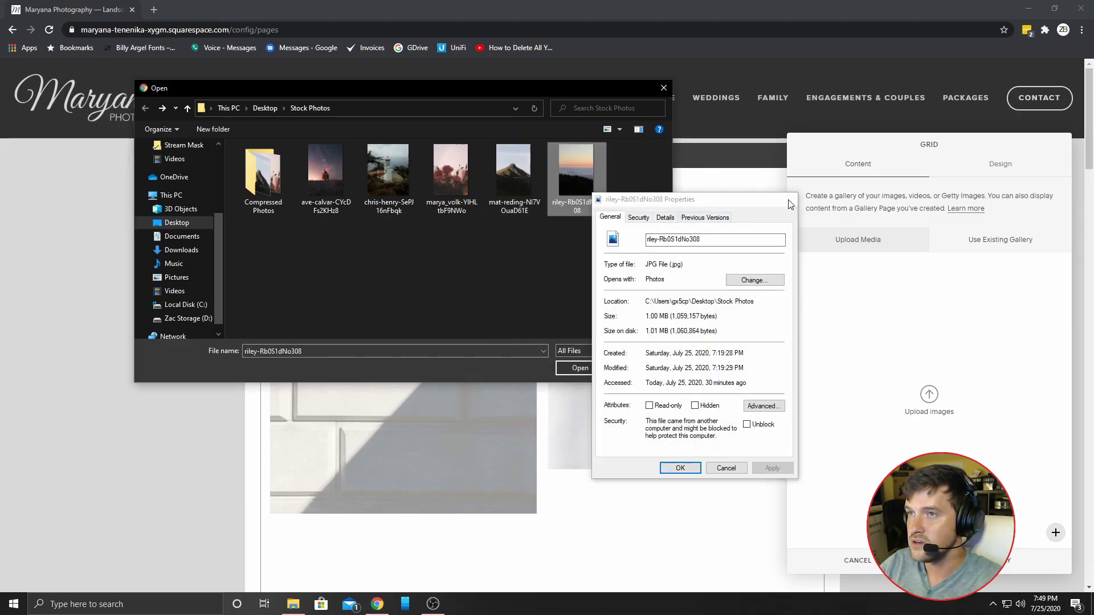
- Recheck the night-sky photo's file properties
left_click(343, 168)
right_click(343, 169)
left_click(380, 526)
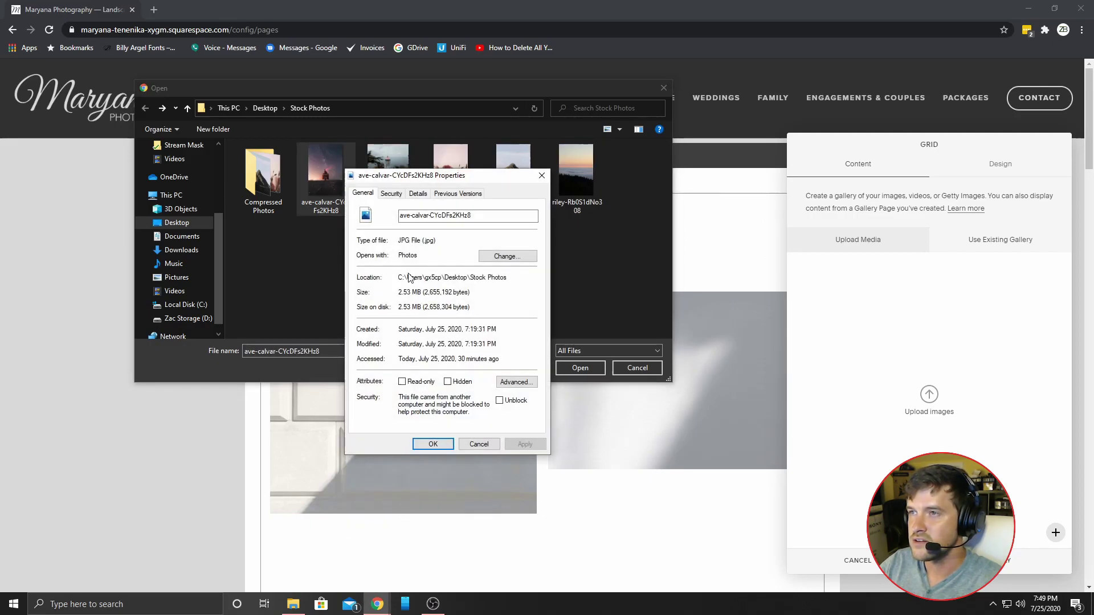
left_click_drag(428, 178, 545, 169)
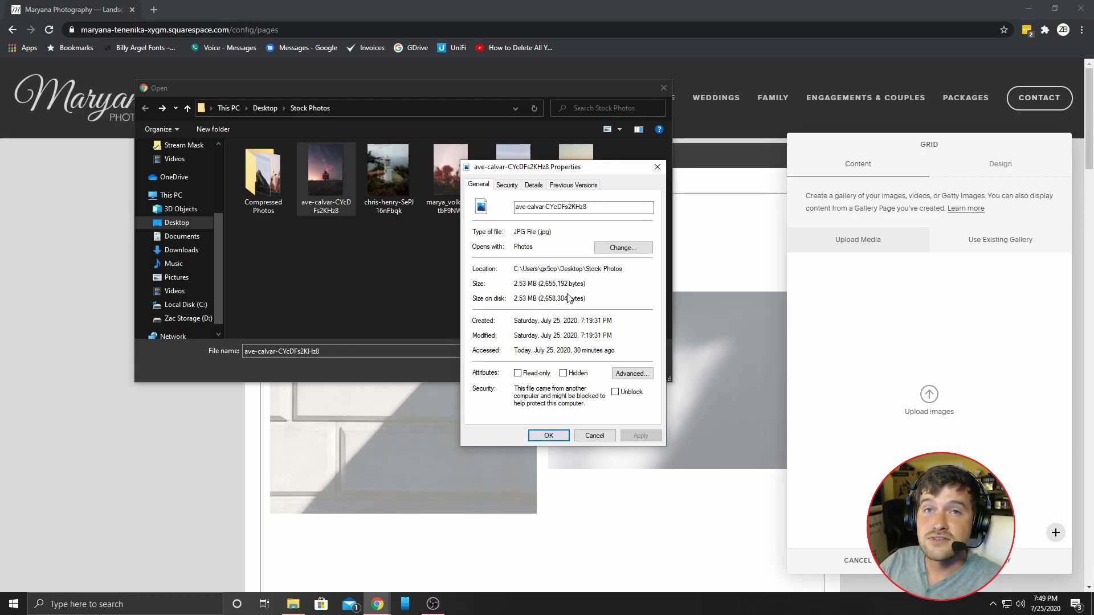
left_click(589, 438)
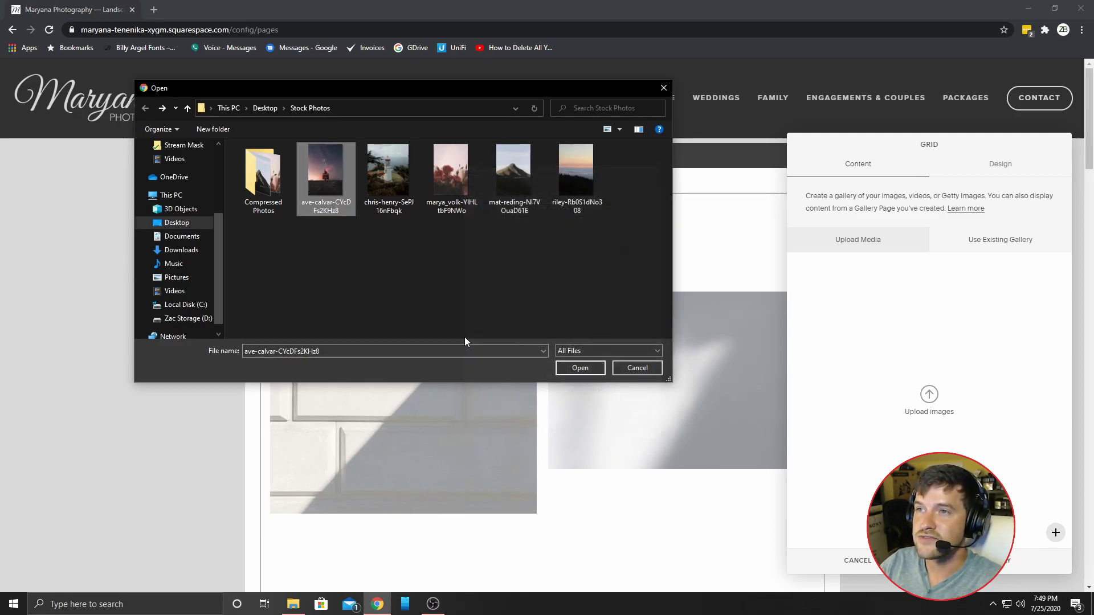
- Open Compressed Photos and confirm the first compressed photo is about 530 KB
double_click(279, 199)
right_click(267, 172)
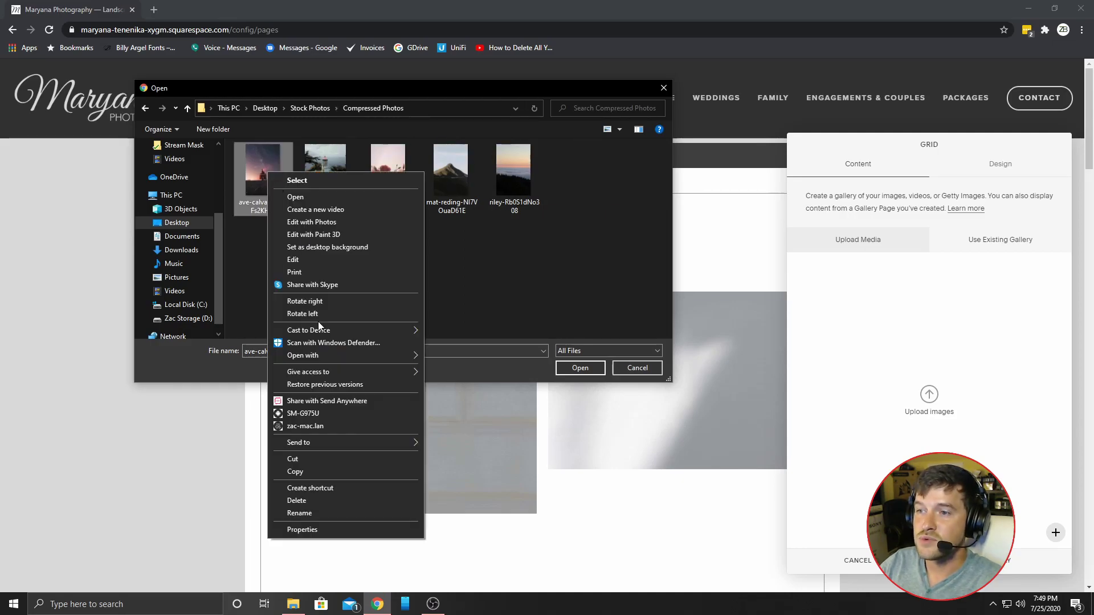
left_click(340, 535)
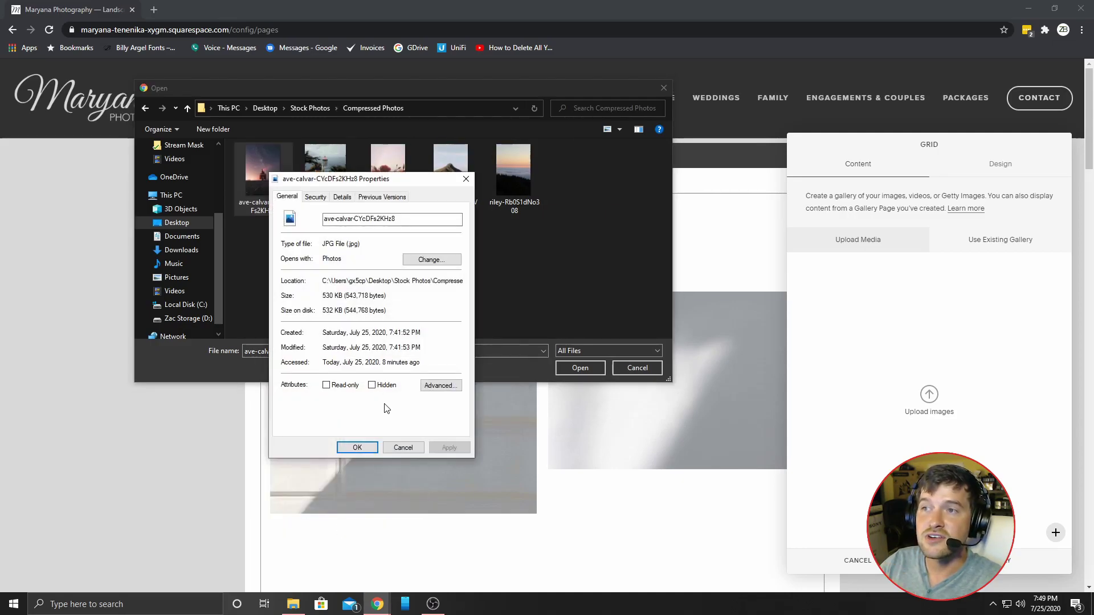
left_click(393, 448)
- Upload all five compressed landscape photos into the grid gallery through Upload Image
left_click(146, 108)
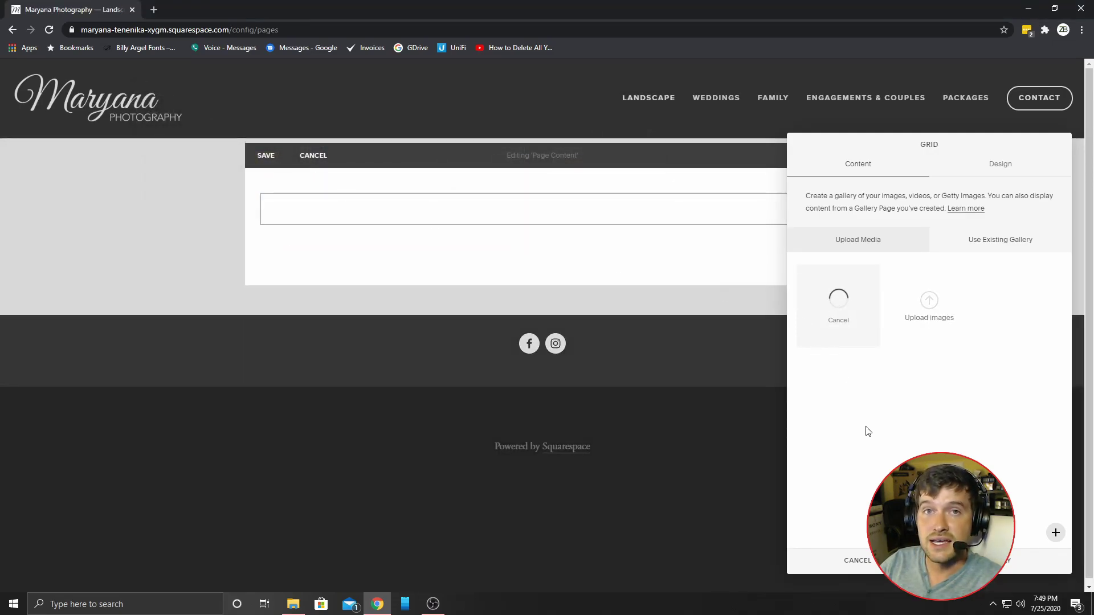
left_click(1054, 533)
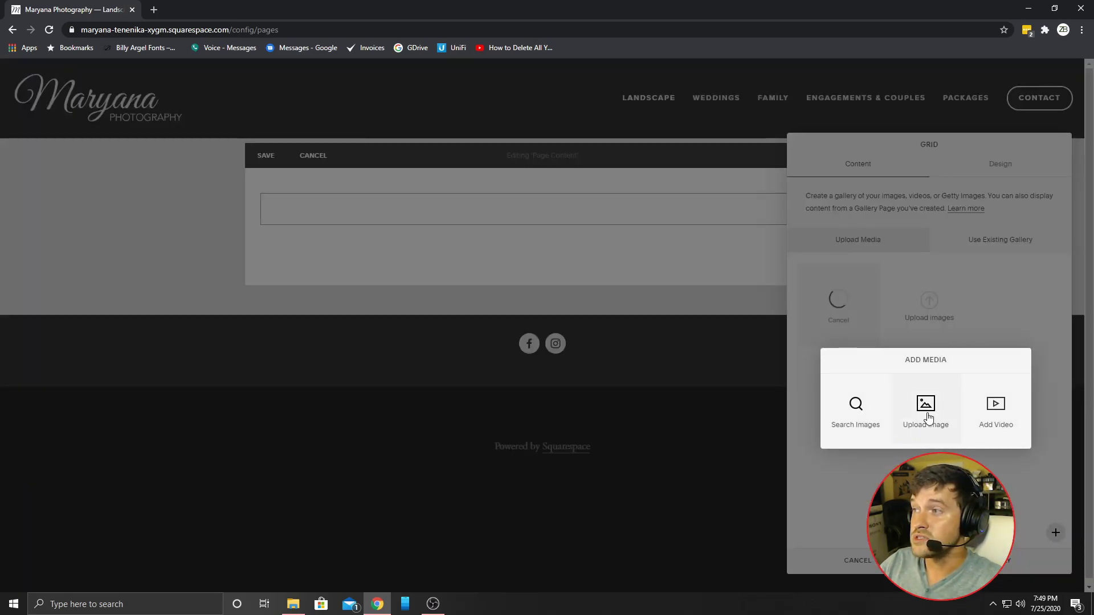
left_click(924, 411)
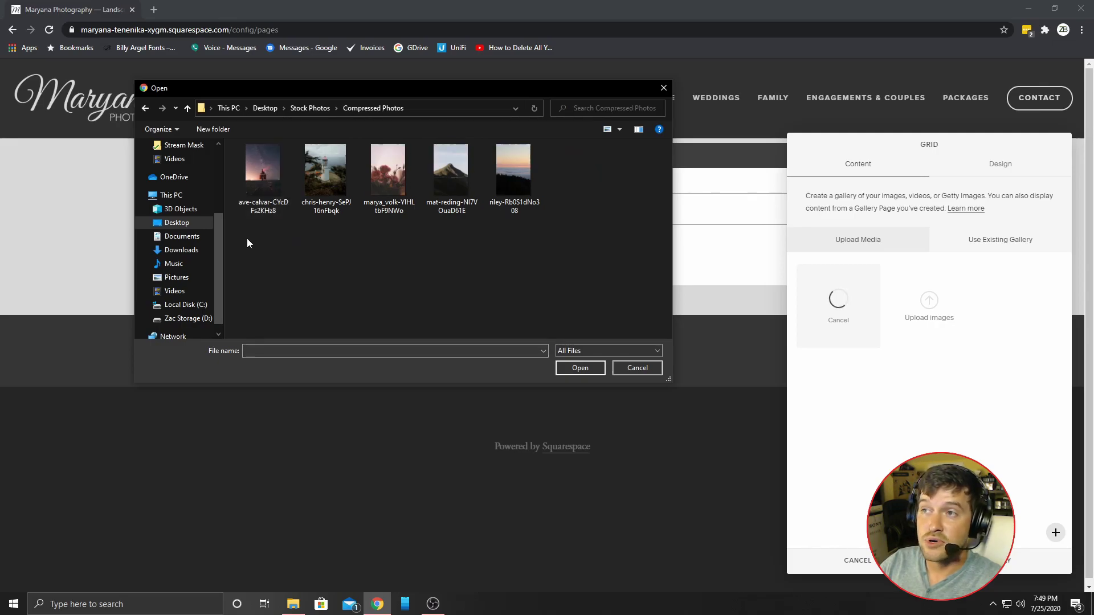
left_click_drag(247, 238, 673, 194)
left_click(579, 374)
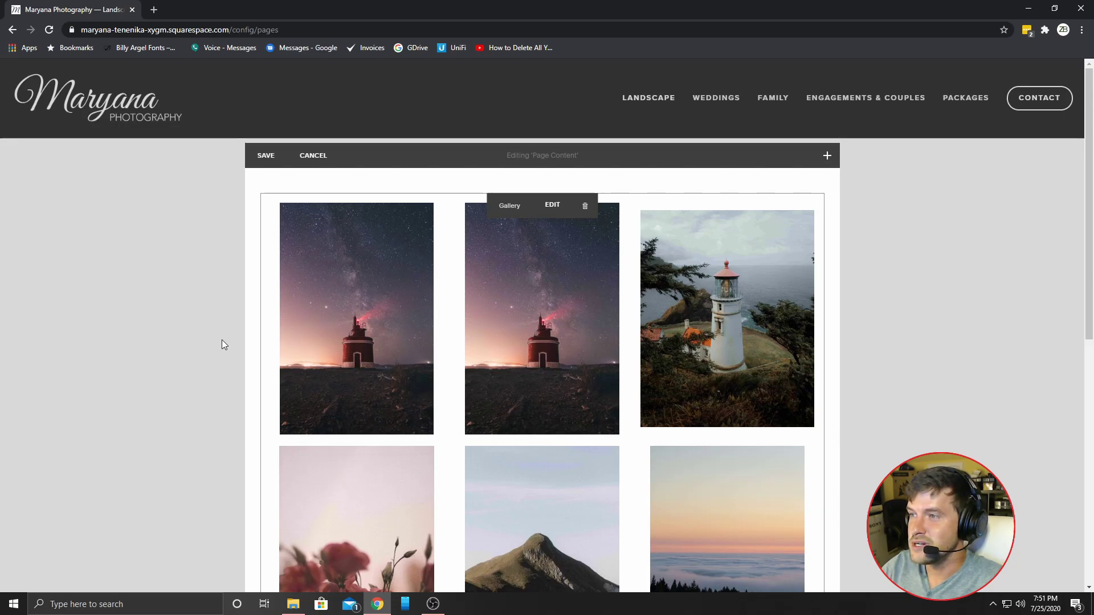
- Open the gallery's editing panel and zoom in, then back to 100%, to inspect the six thumbnails
scroll(218, 339, "down", 1)
scroll(247, 373, "down", 1)
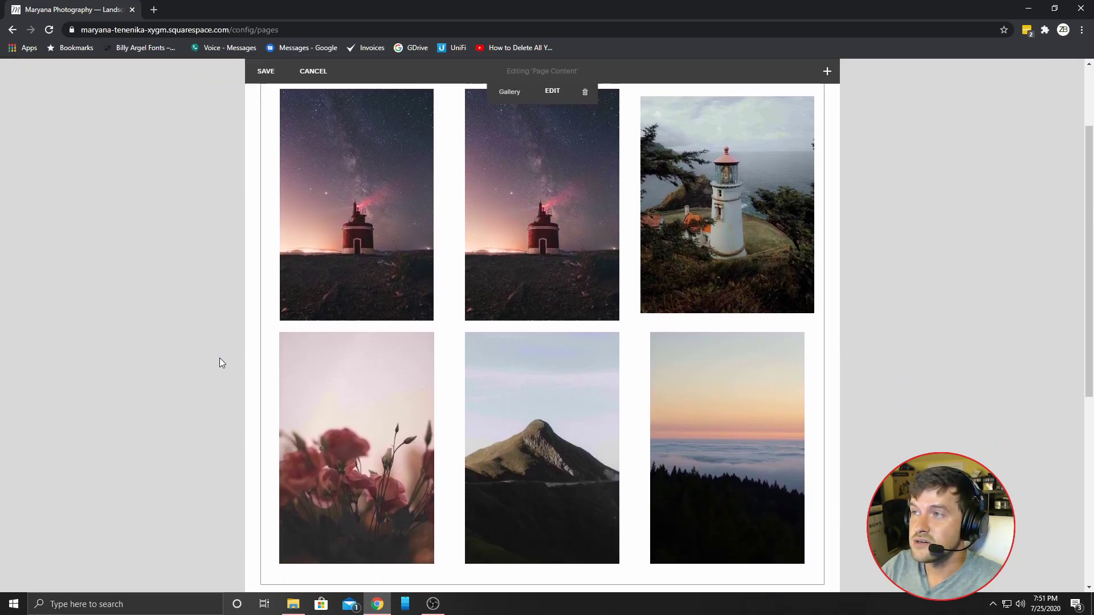
scroll(213, 370, "up", 2)
scroll(436, 295, "down", 1)
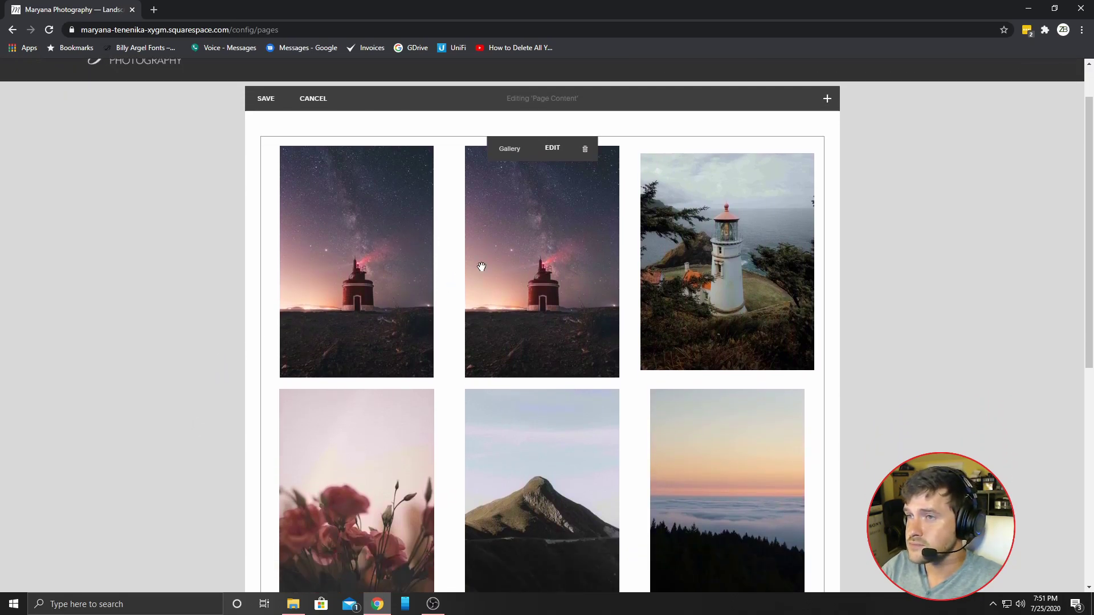
left_click(552, 149)
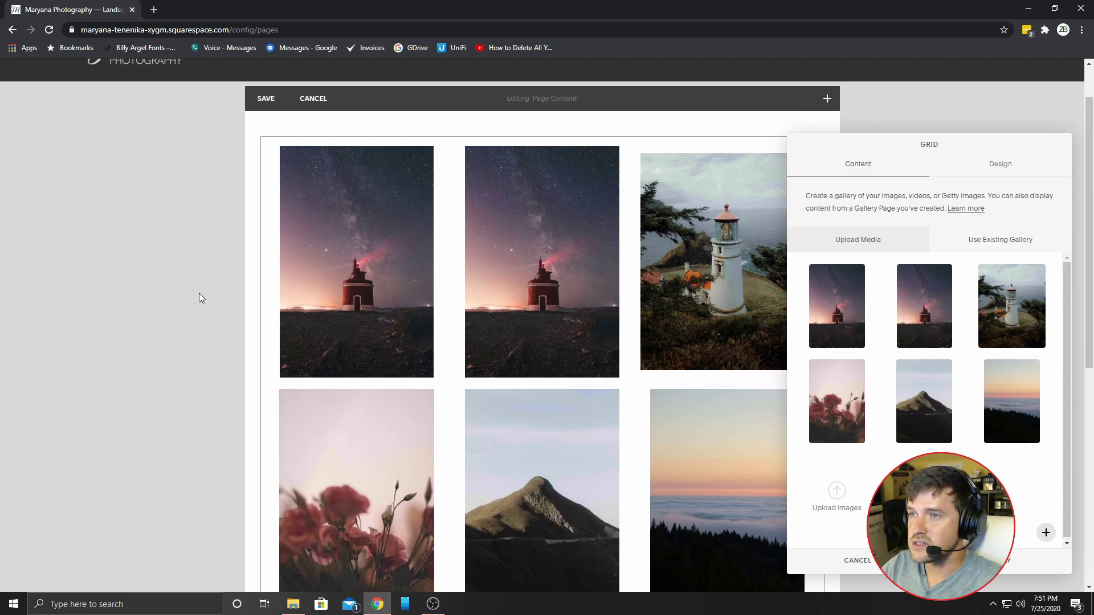
key("ctrl+plus")
key("ctrl+plus")
key("ctrl+plus")
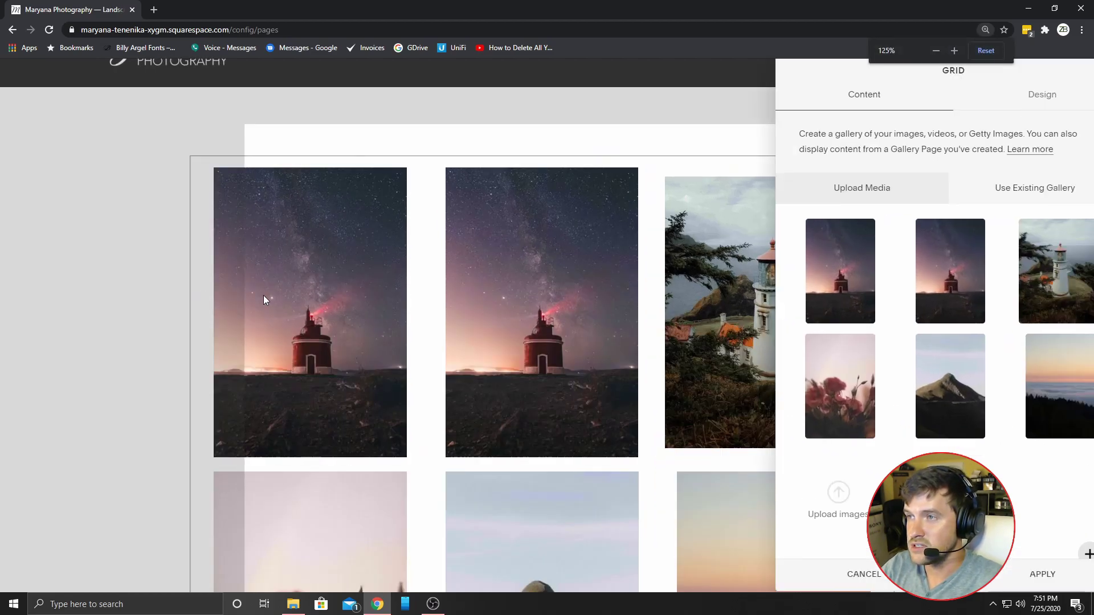
key("ctrl+plus")
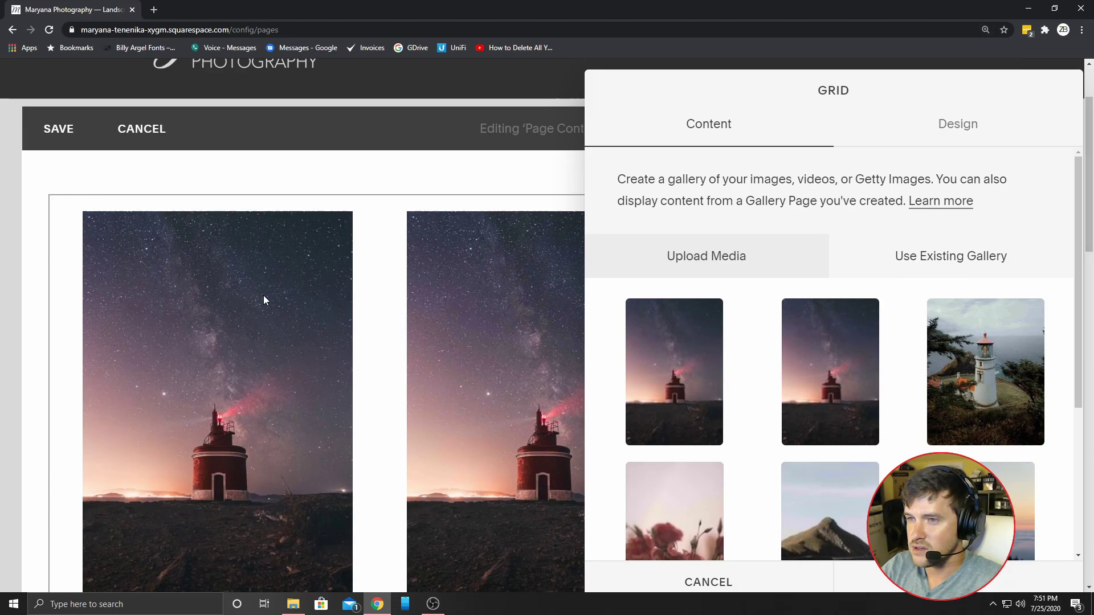
key("ctrl+minus")
key("ctrl+minus")
key("ctrl+minus")
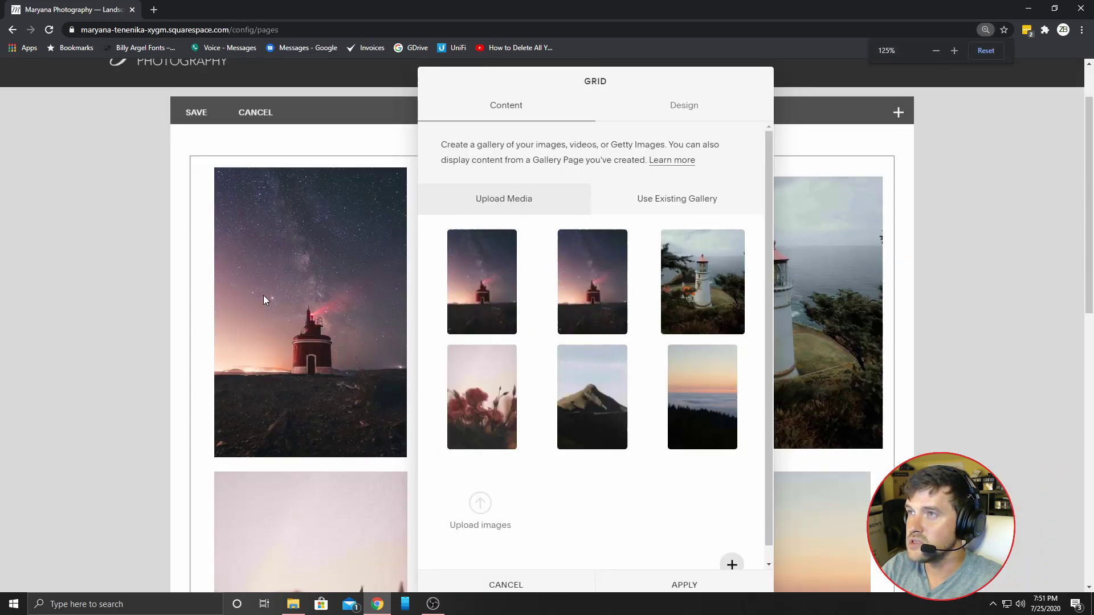
key("ctrl+minus")
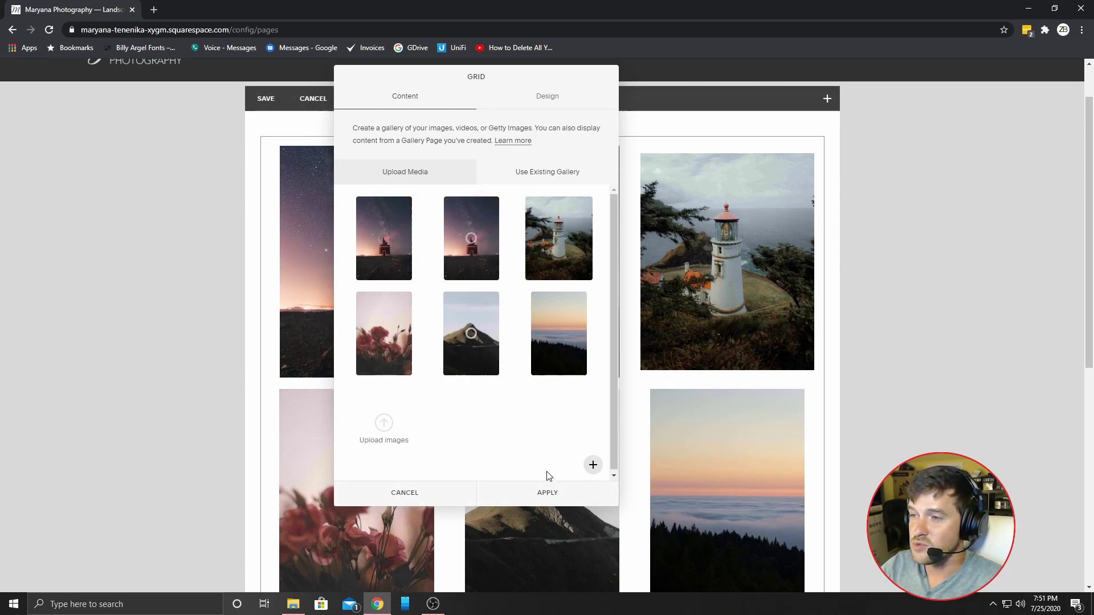
- Apply the pending gallery changes and close the editing panel
left_click(548, 489)
scroll(608, 362, "up", 1)
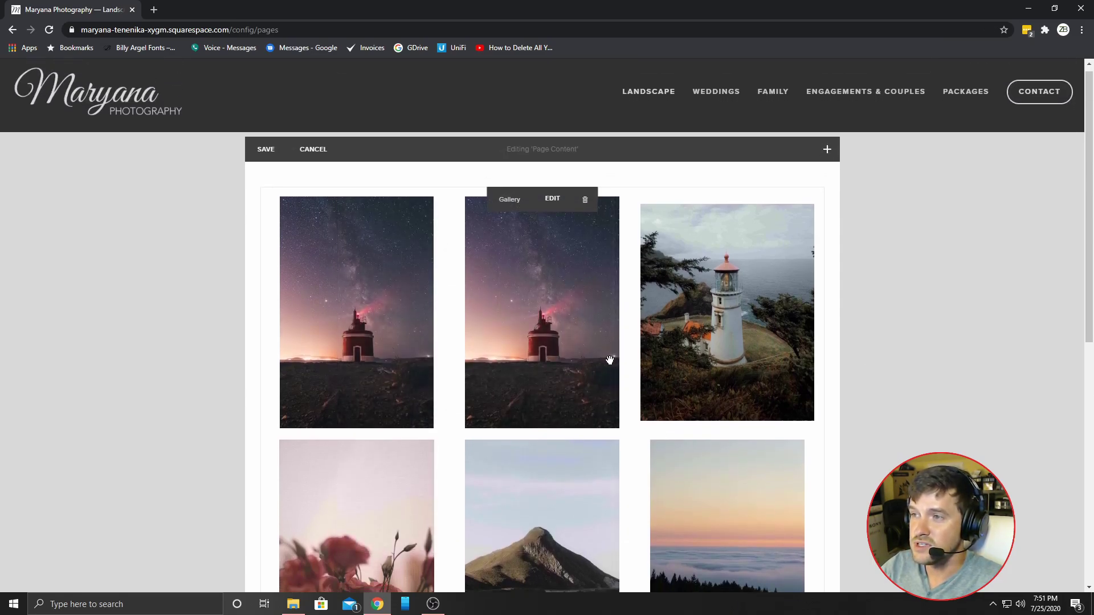
scroll(564, 342, "down", 1)
scroll(565, 342, "up", 1)
- Reduce the Landscape gallery's thumbnails per row from 3 to 2 in the Design settings
left_click(555, 206)
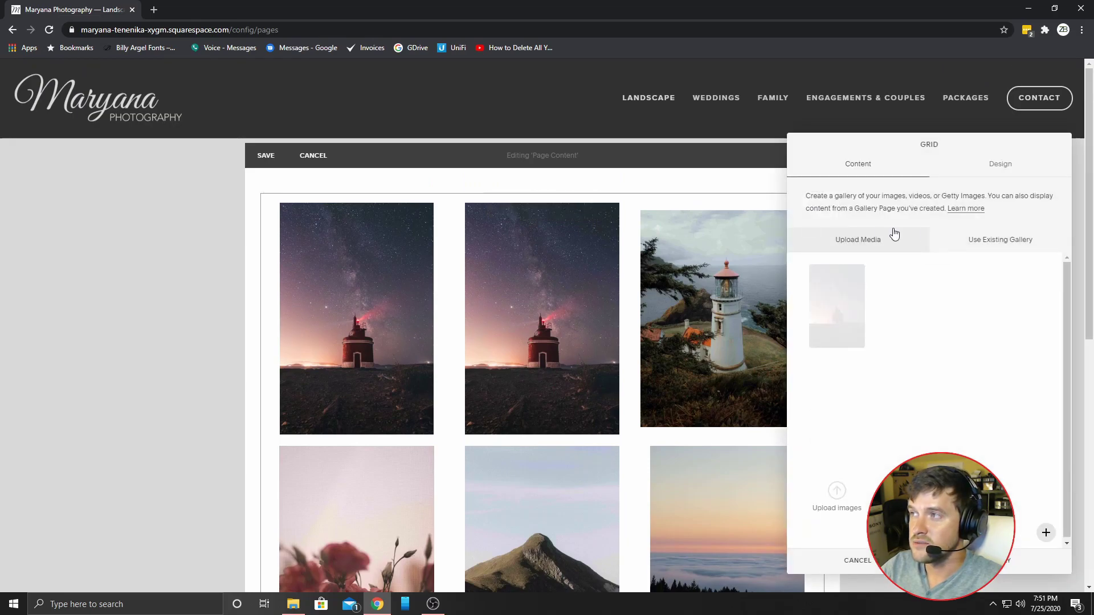
left_click(976, 170)
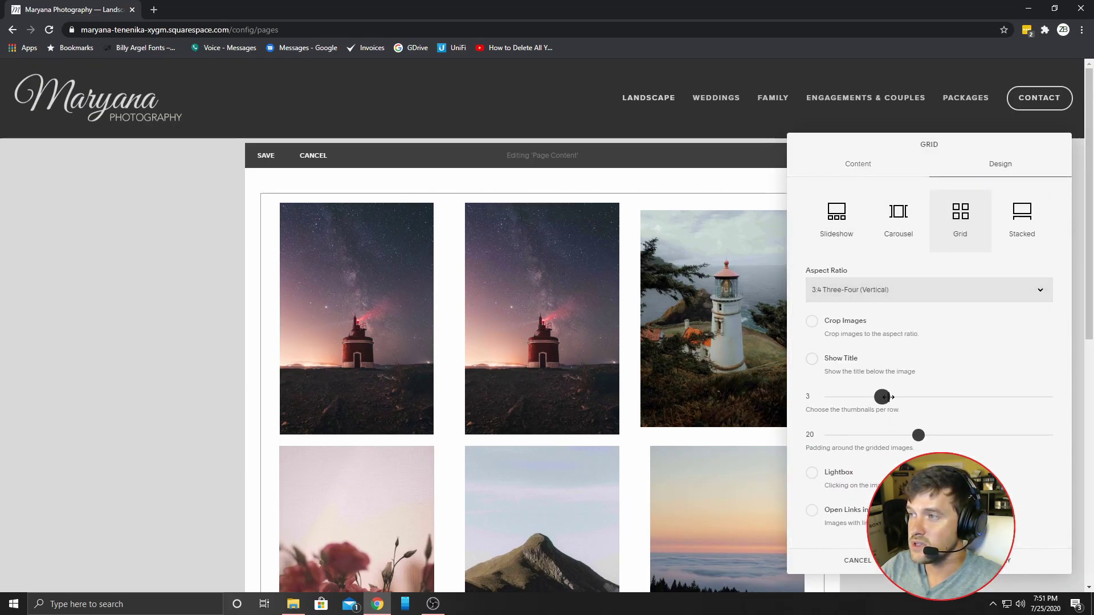
left_click_drag(882, 398, 872, 399)
key("Escape")
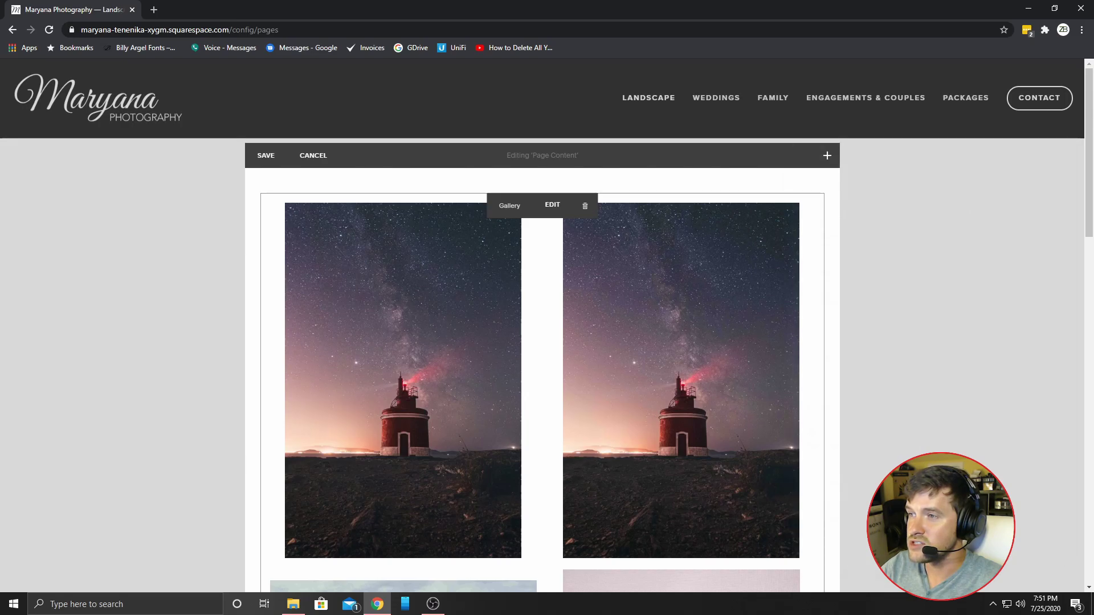
scroll(928, 450, "down", 2)
scroll(927, 450, "up", 1)
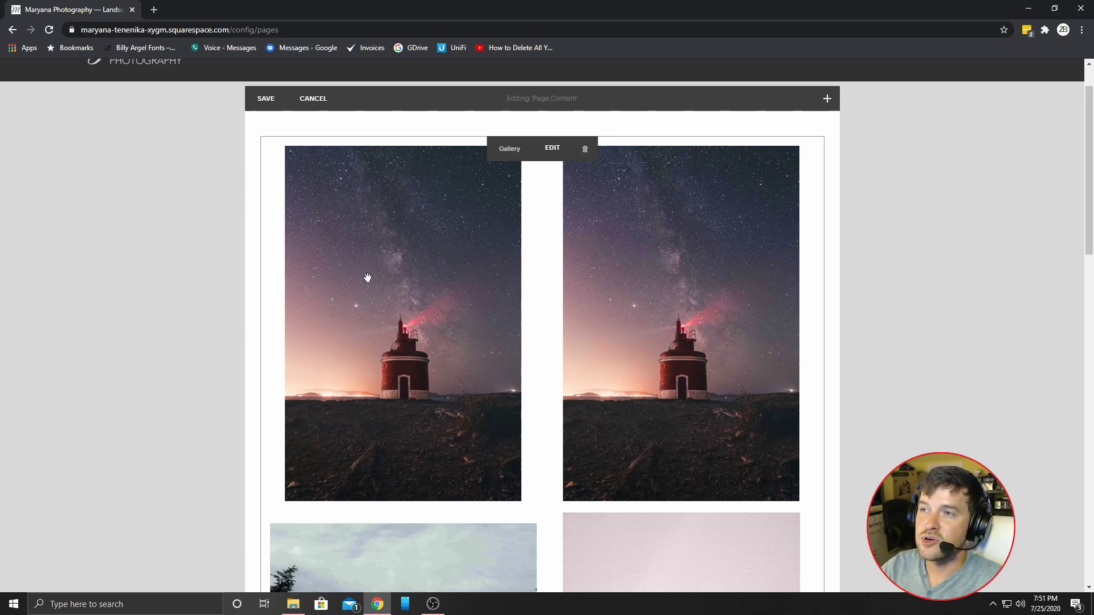
scroll(325, 374, "down", 4)
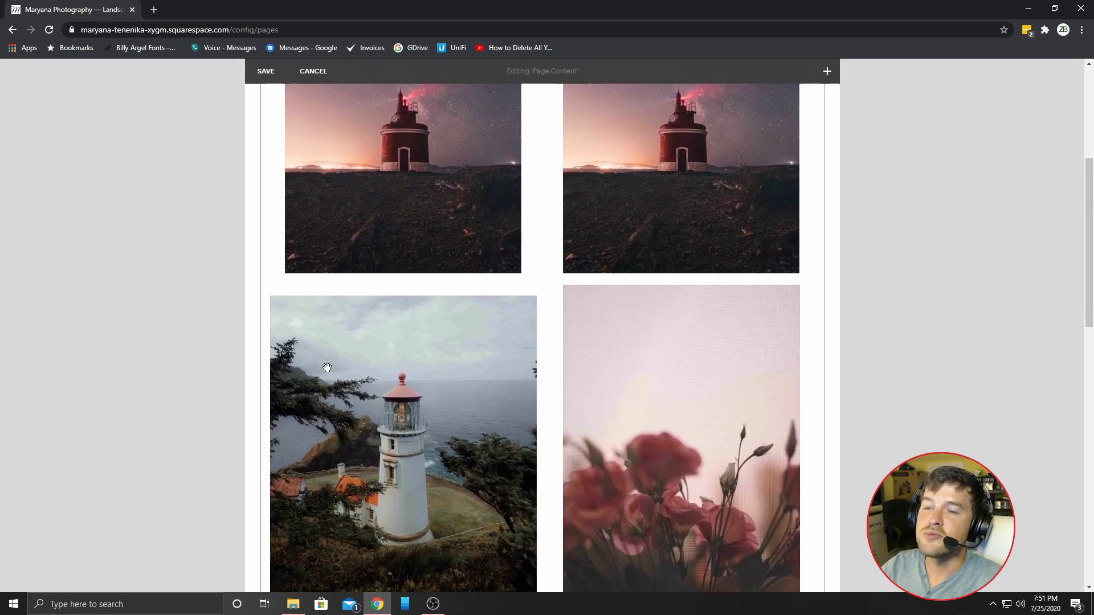
scroll(327, 367, "down", 8)
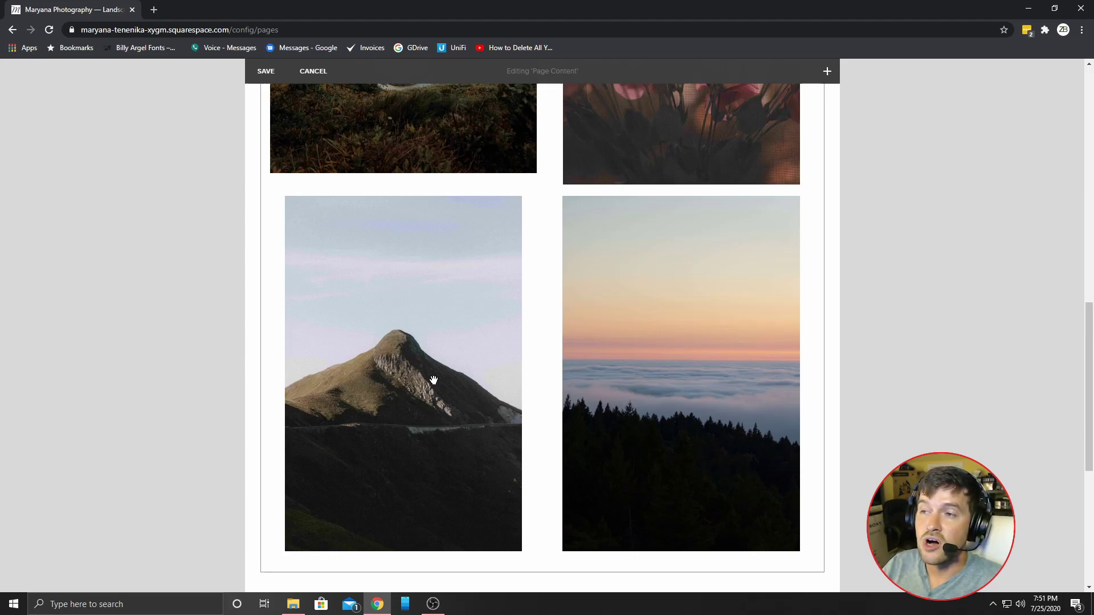
scroll(486, 375, "down", 4)
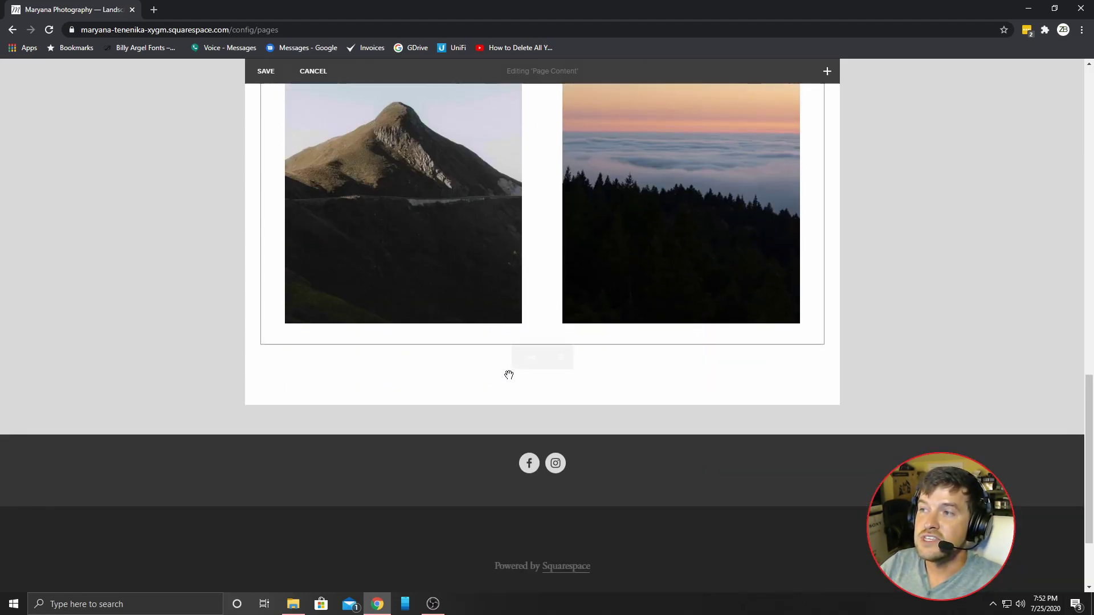
scroll(508, 374, "up", 7)
- Delete the duplicate starry lighthouse image from the gallery and close the editing panel
scroll(593, 423, "up", 8)
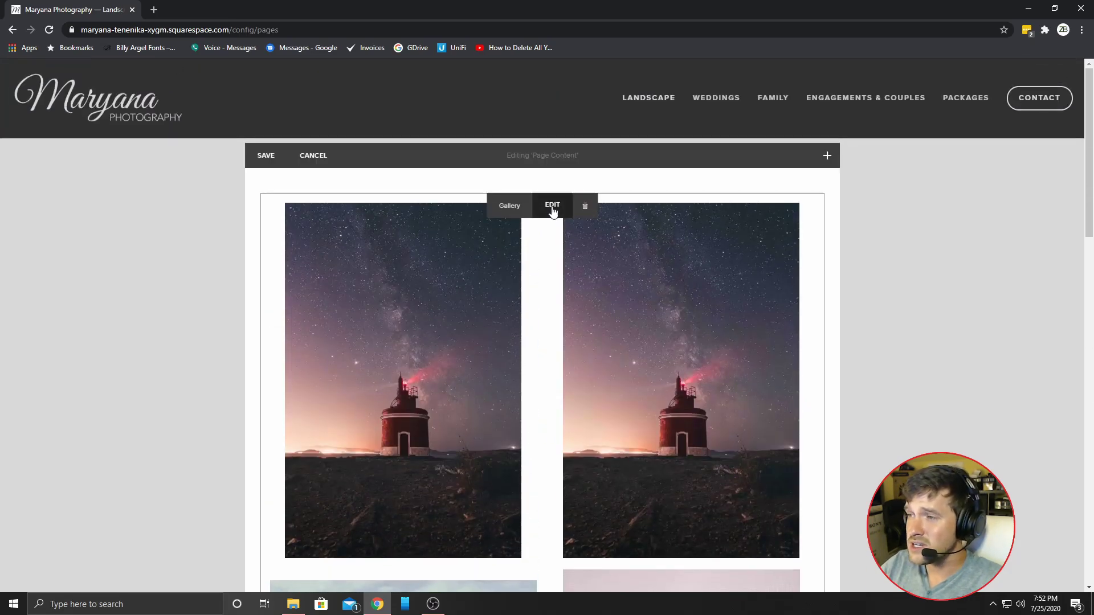
left_click(549, 208)
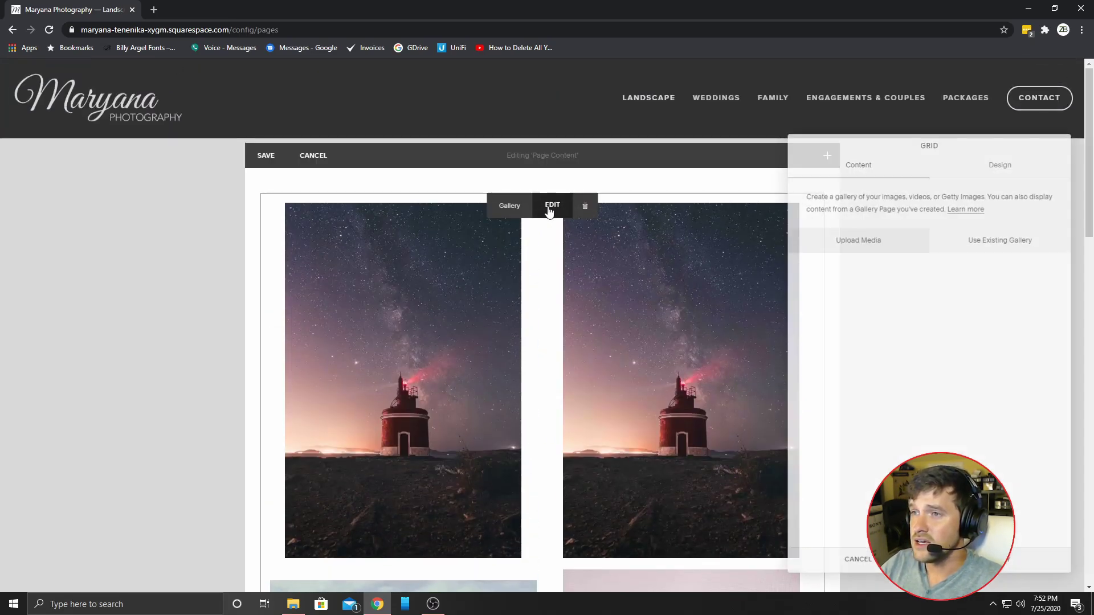
left_click(872, 268)
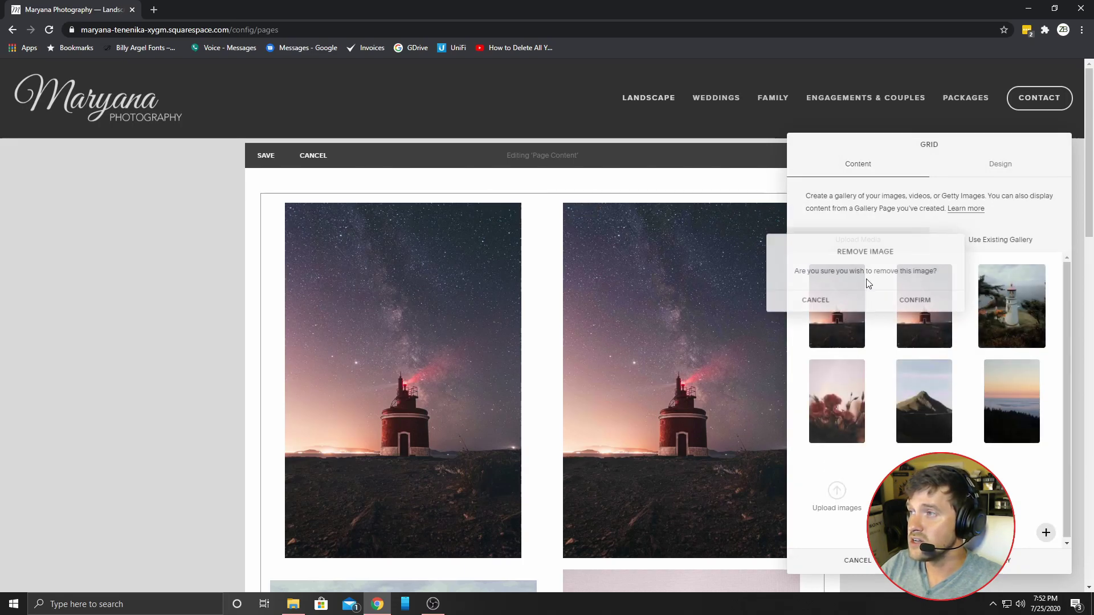
left_click(912, 298)
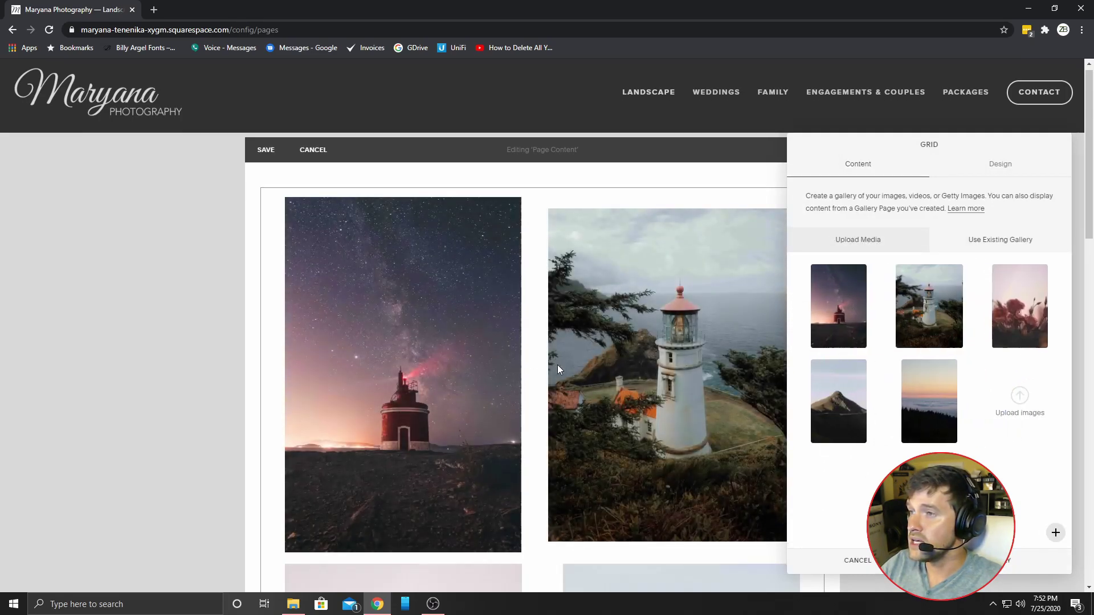
scroll(627, 399, "down", 1)
left_click(1014, 560)
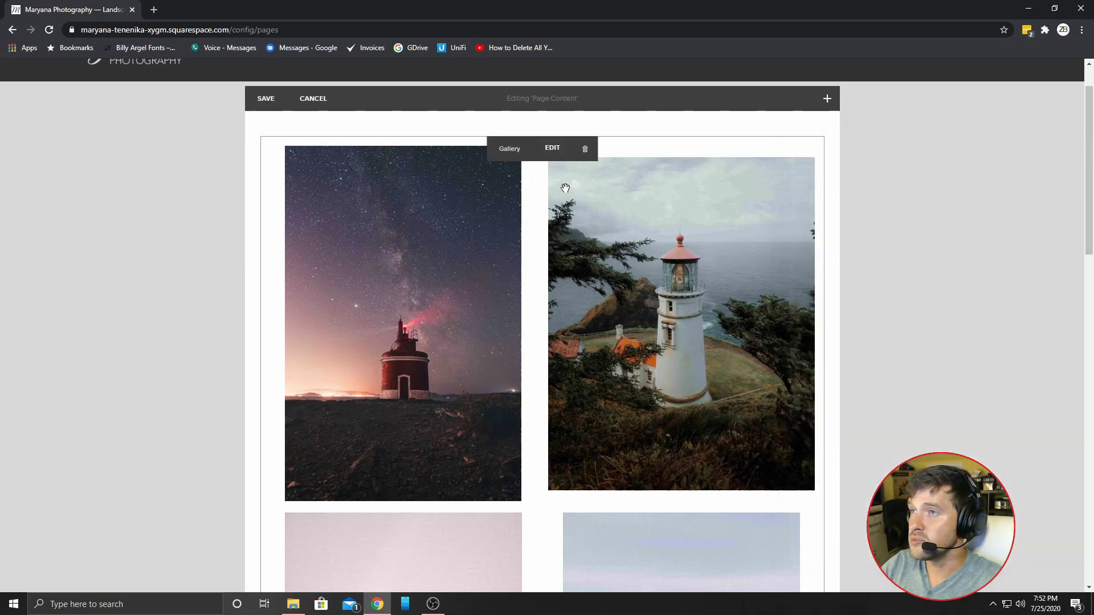
- Save the Landscape page and review the updated five-photo gallery
left_click(261, 101)
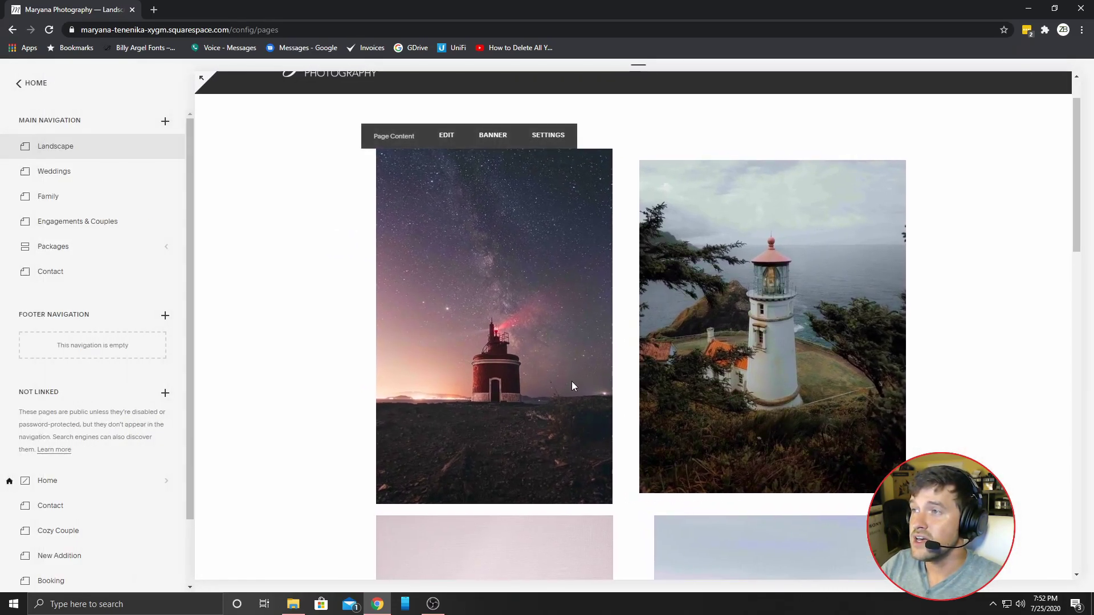
scroll(820, 398, "down", 8)
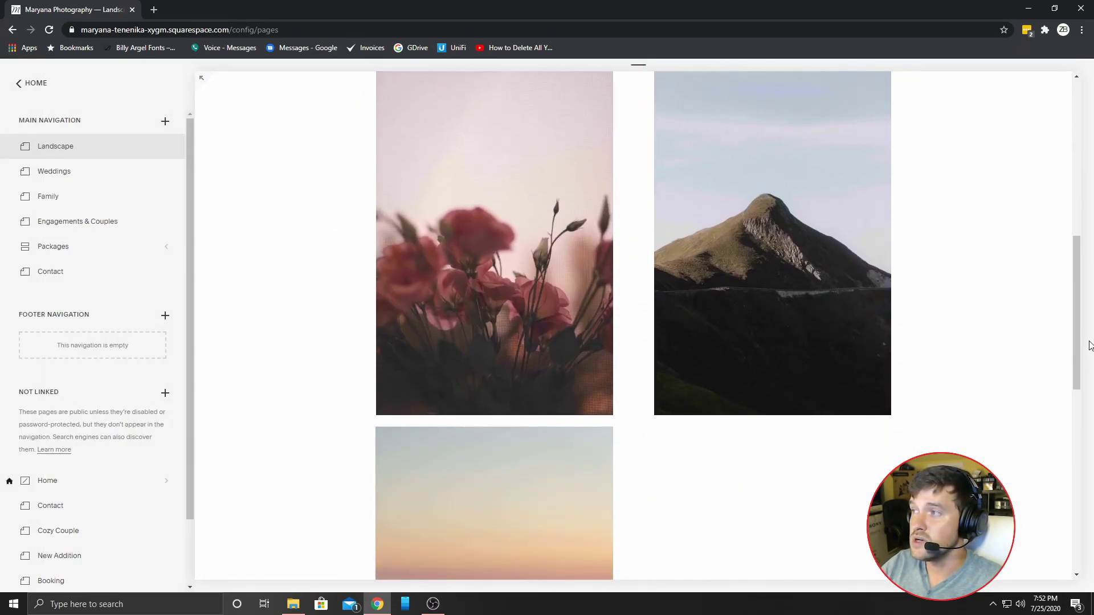
left_click_drag(1077, 345, 1060, 210)
scroll(688, 144, "up", 1)
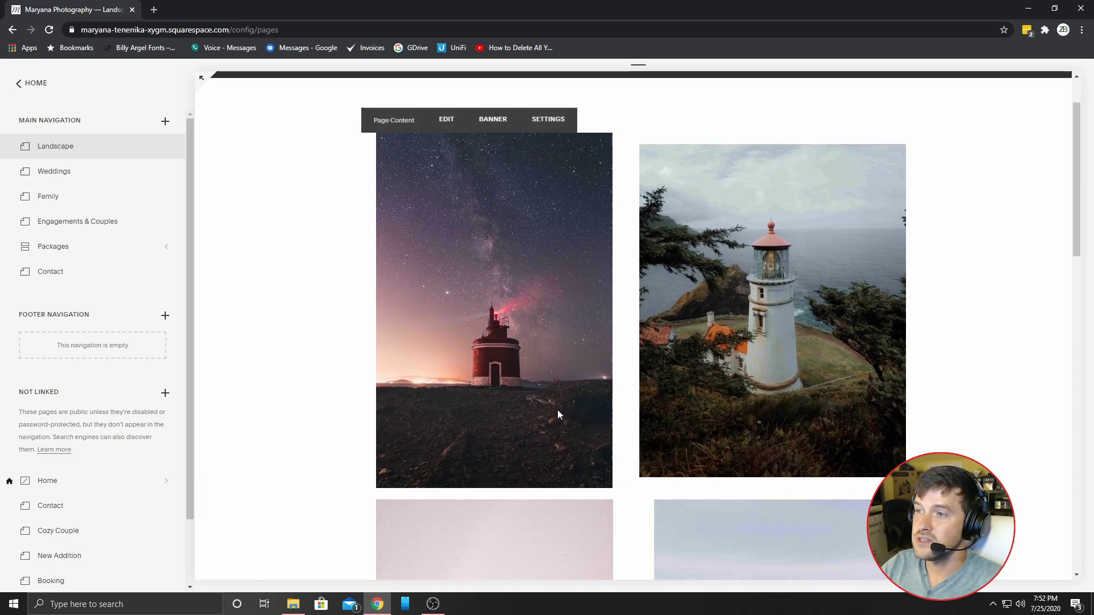
- Turn on Crop Images in the gallery's Design settings
left_click(445, 118)
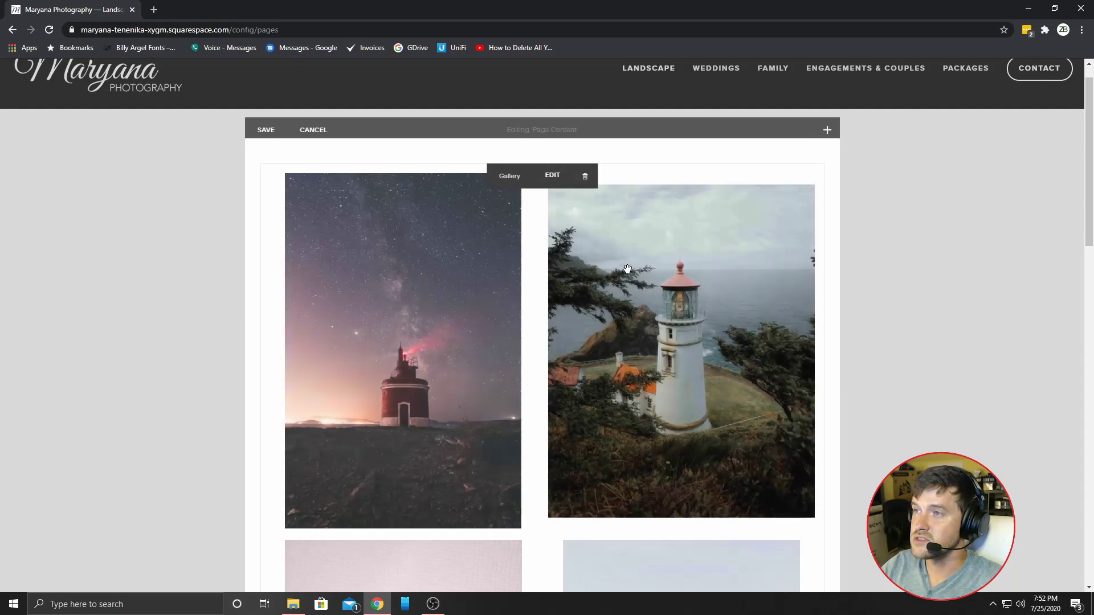
left_click(553, 175)
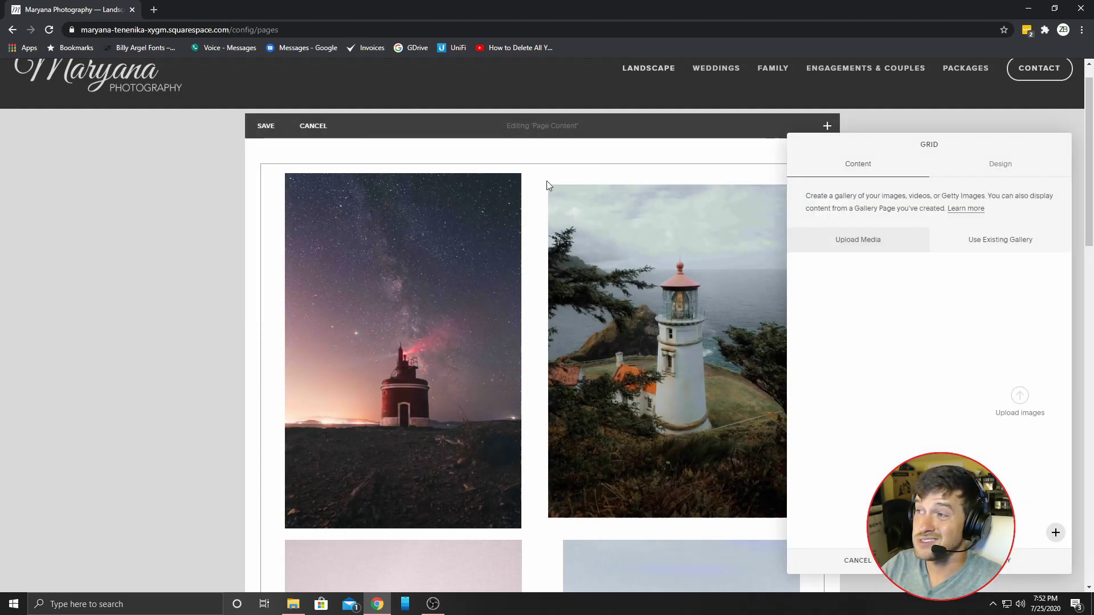
left_click(1006, 168)
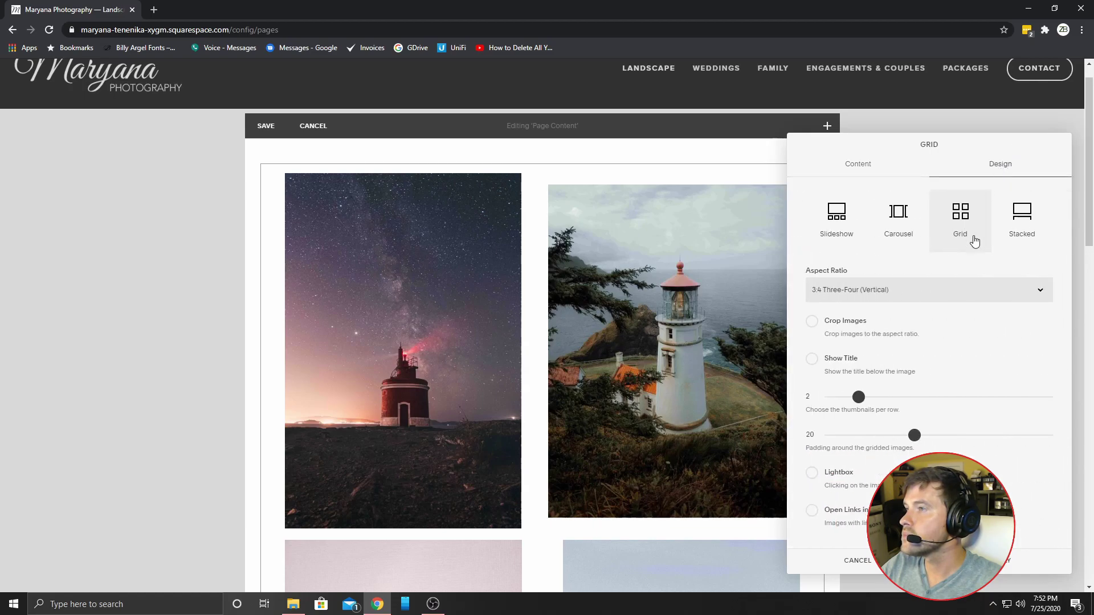
left_click(812, 322)
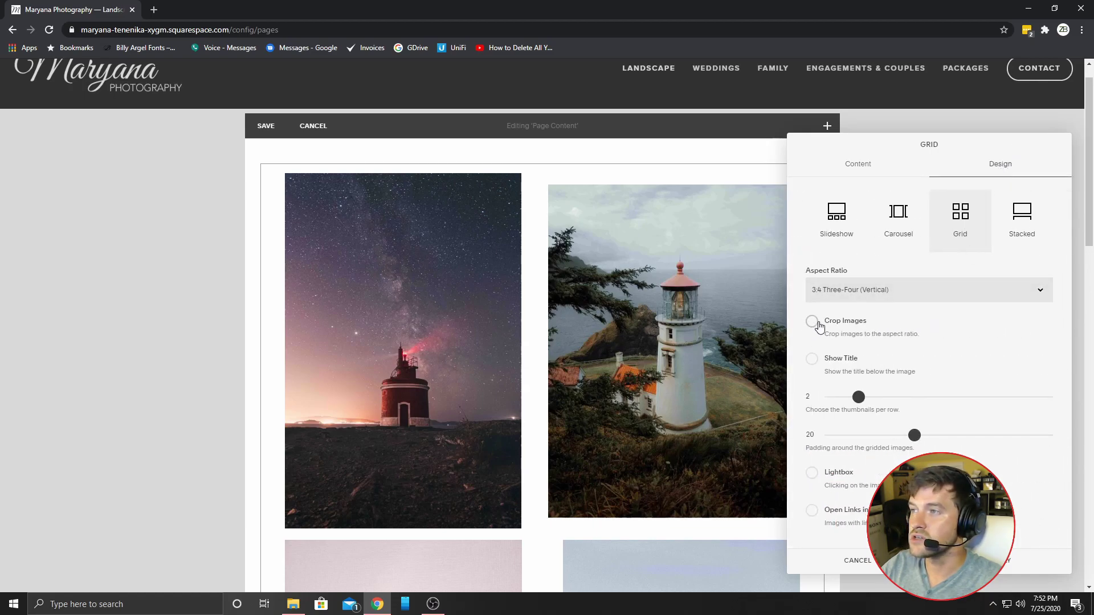
scroll(640, 308, "down", 10)
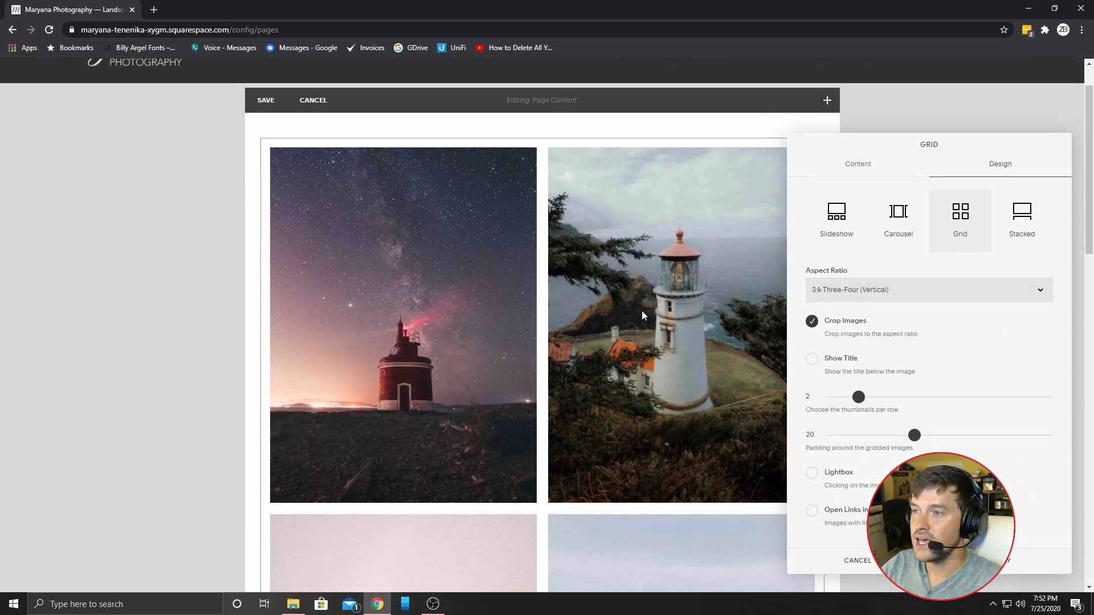
scroll(643, 306, "down", 4)
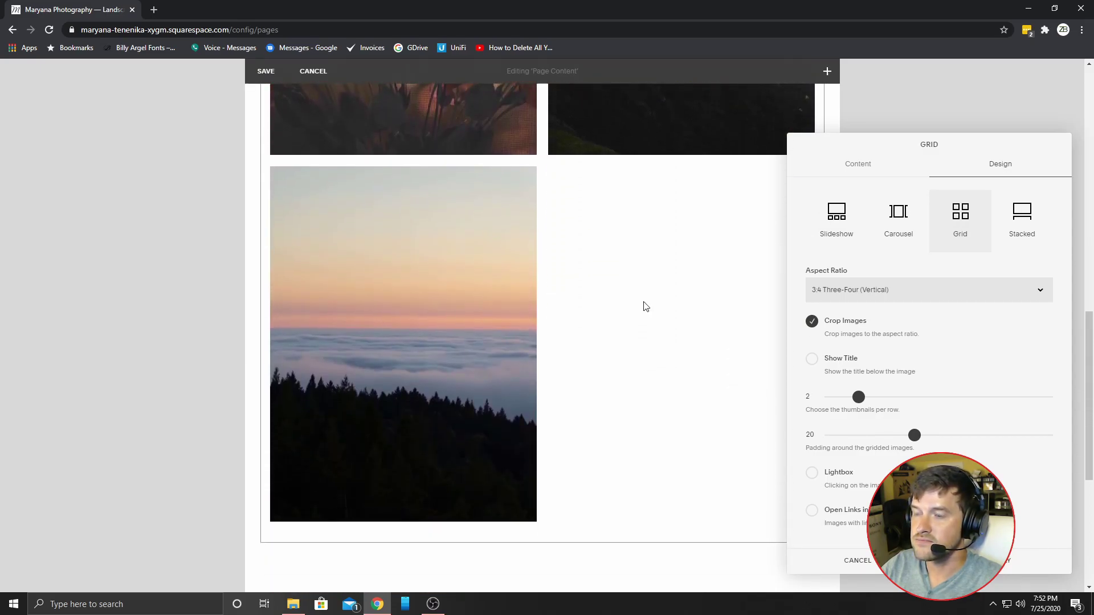
scroll(643, 306, "up", 2)
- Try 1:1 Square and 3:2 Standard crops, then settle on 3:4 Three-Four (Vertical)
left_click(853, 291)
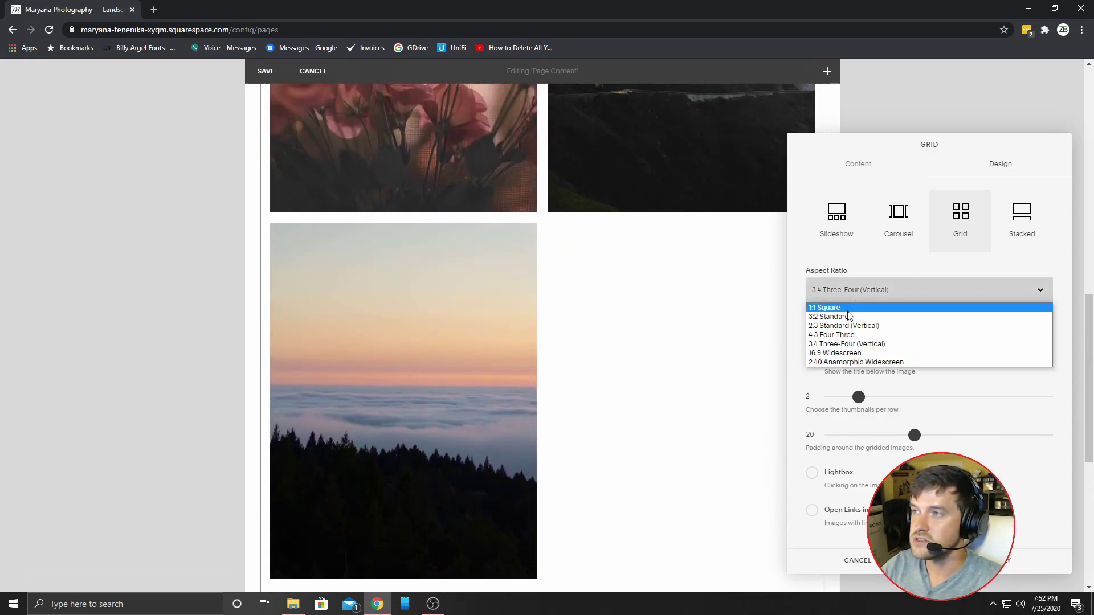
left_click(853, 307)
scroll(636, 337, "up", 10)
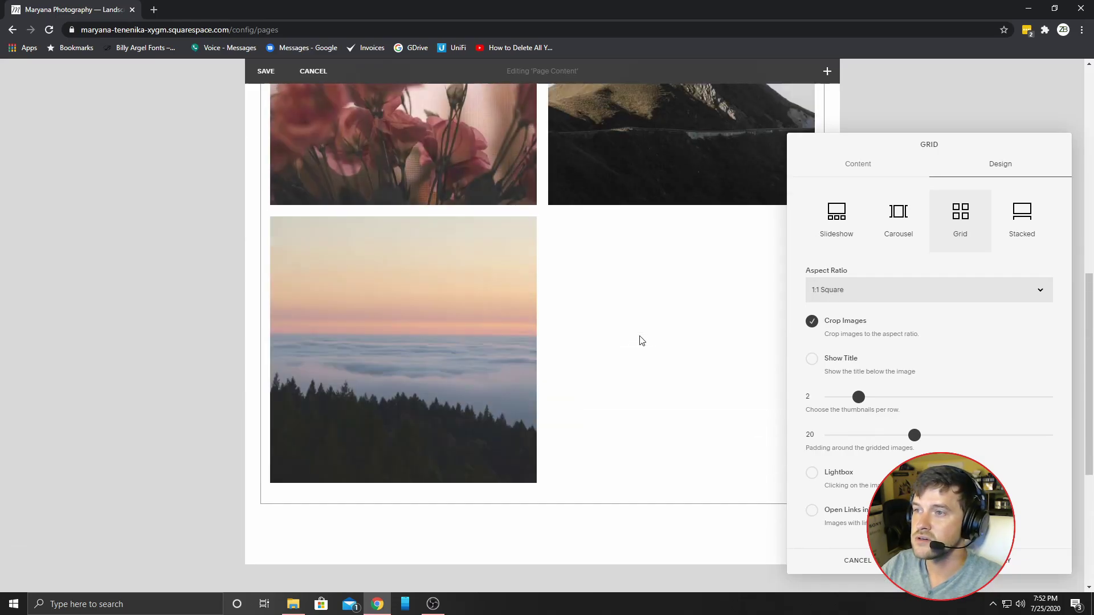
scroll(651, 339, "up", 1)
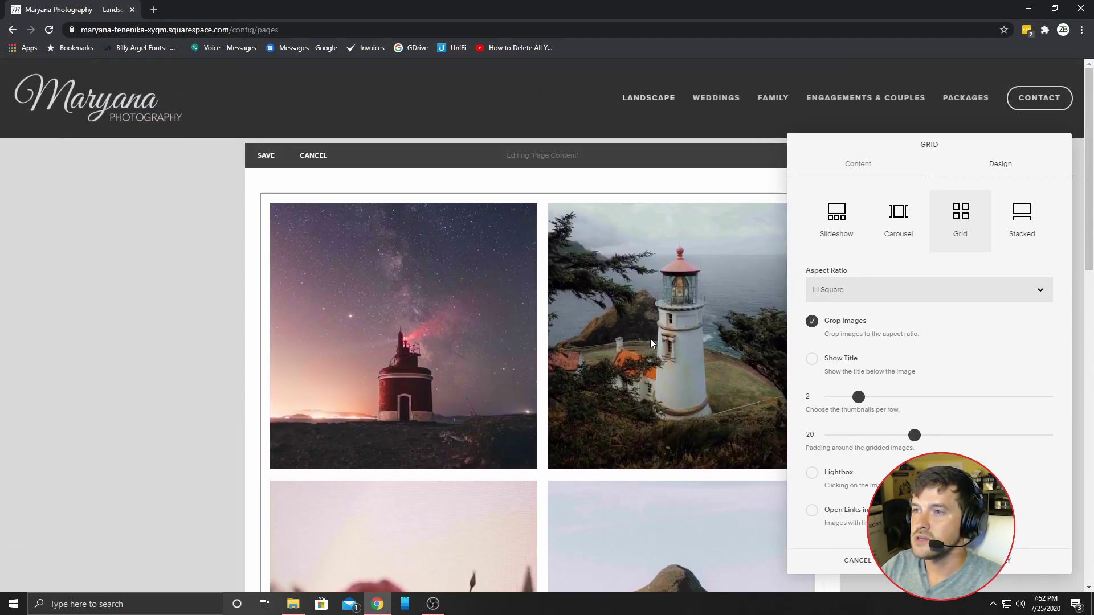
scroll(652, 340, "down", 5)
left_click(877, 291)
left_click(878, 316)
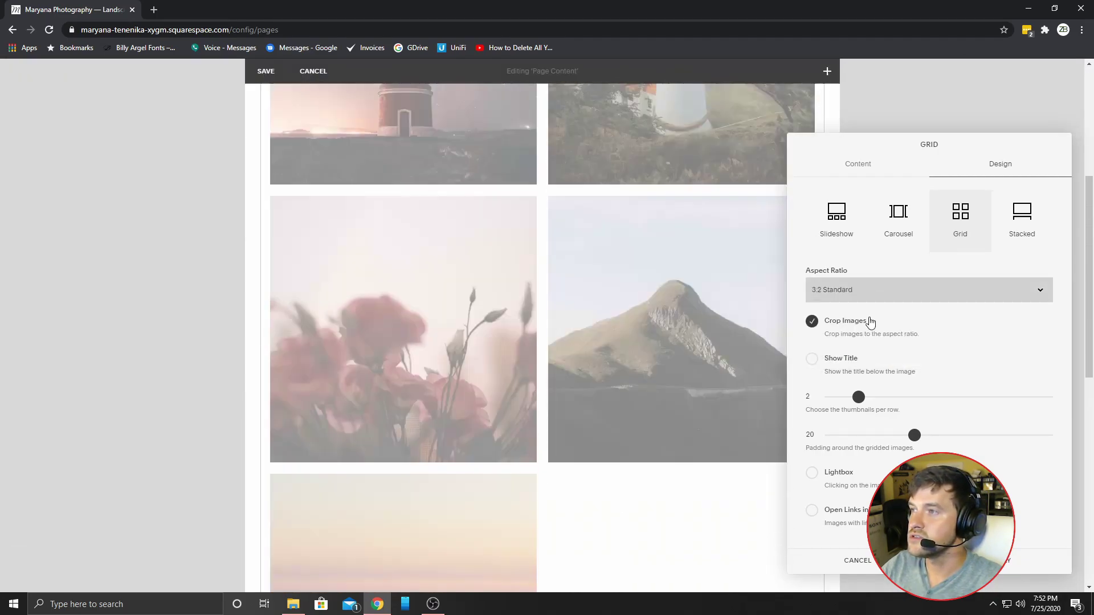
scroll(559, 349, "up", 3)
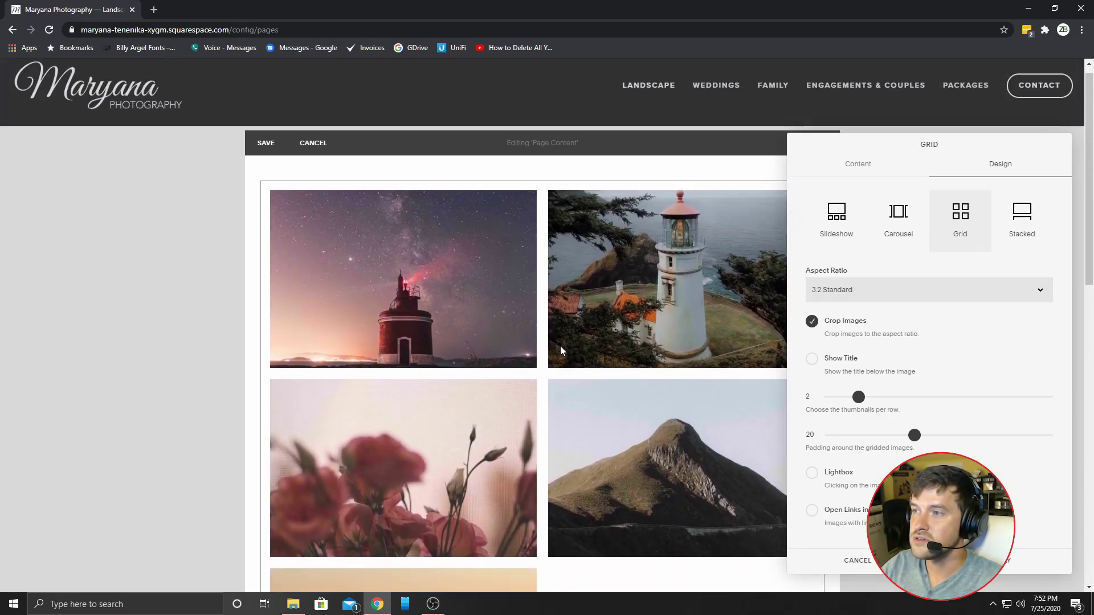
scroll(558, 347, "down", 1)
left_click(867, 291)
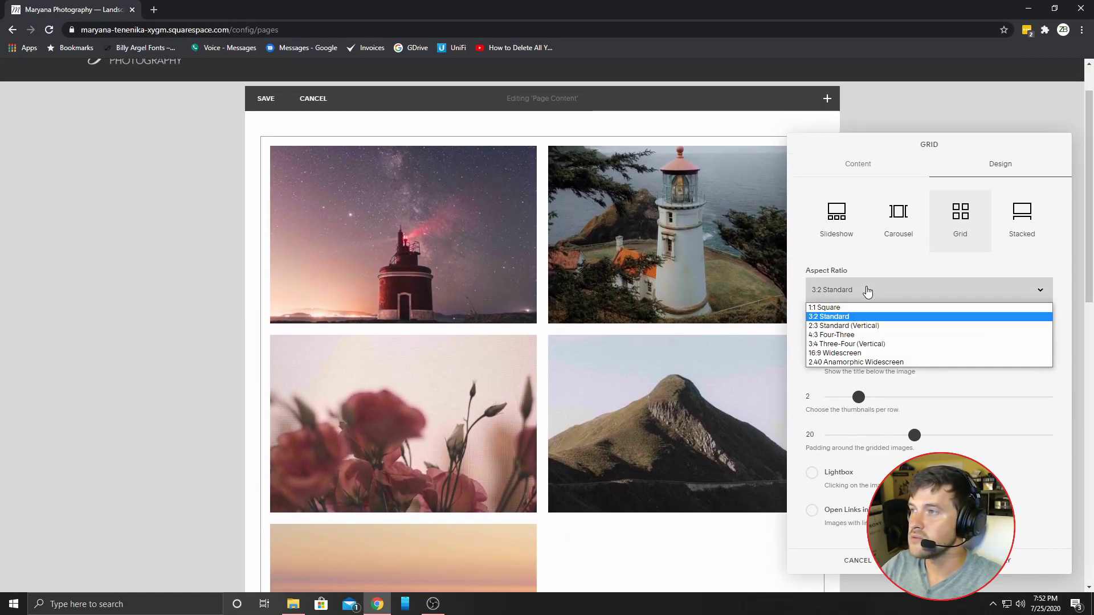
left_click(863, 344)
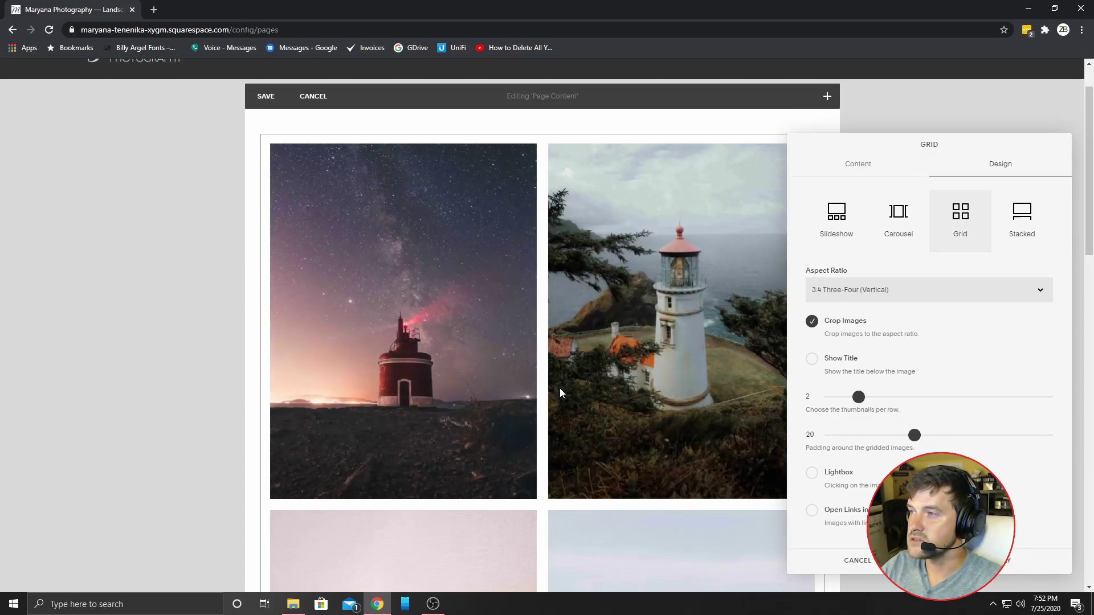
- Enable Show Title so each image displays its title below it
scroll(570, 387, "down", 3)
left_click(811, 359)
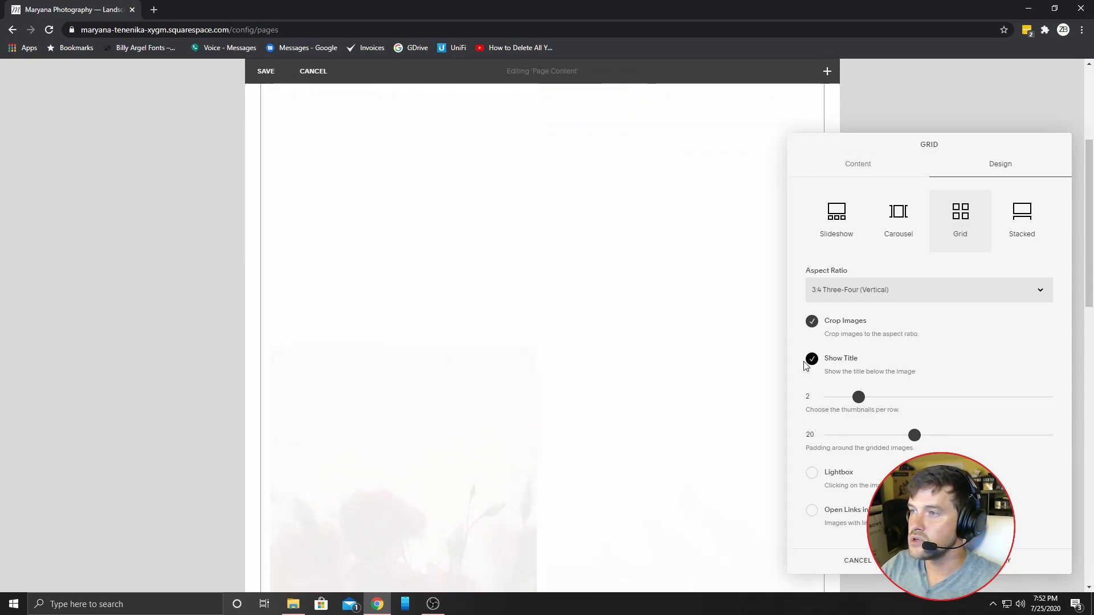
scroll(655, 450, "up", 2)
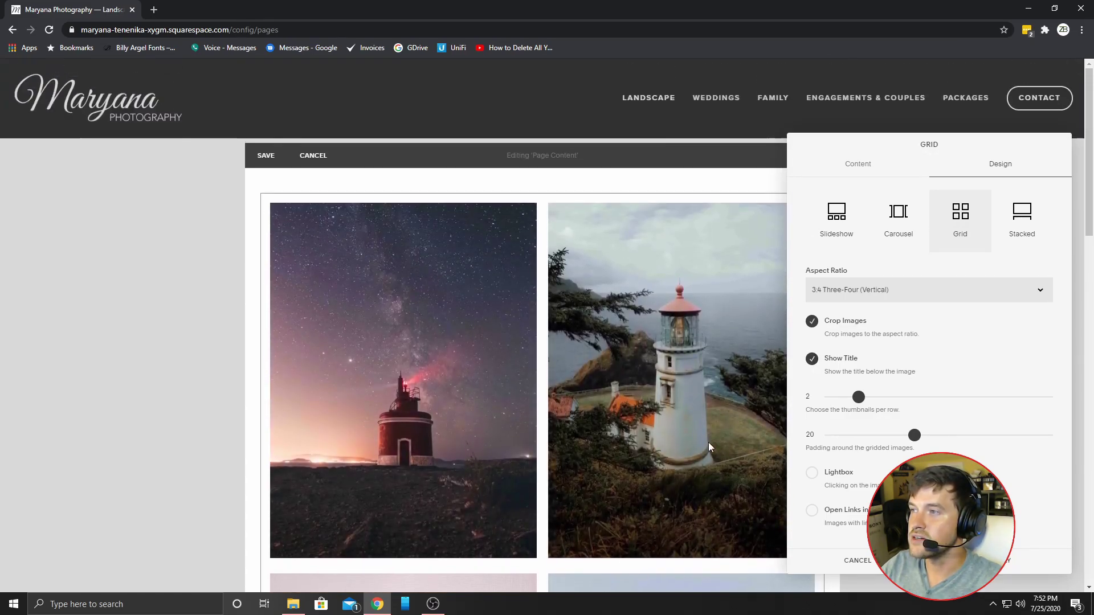
scroll(461, 340, "down", 2)
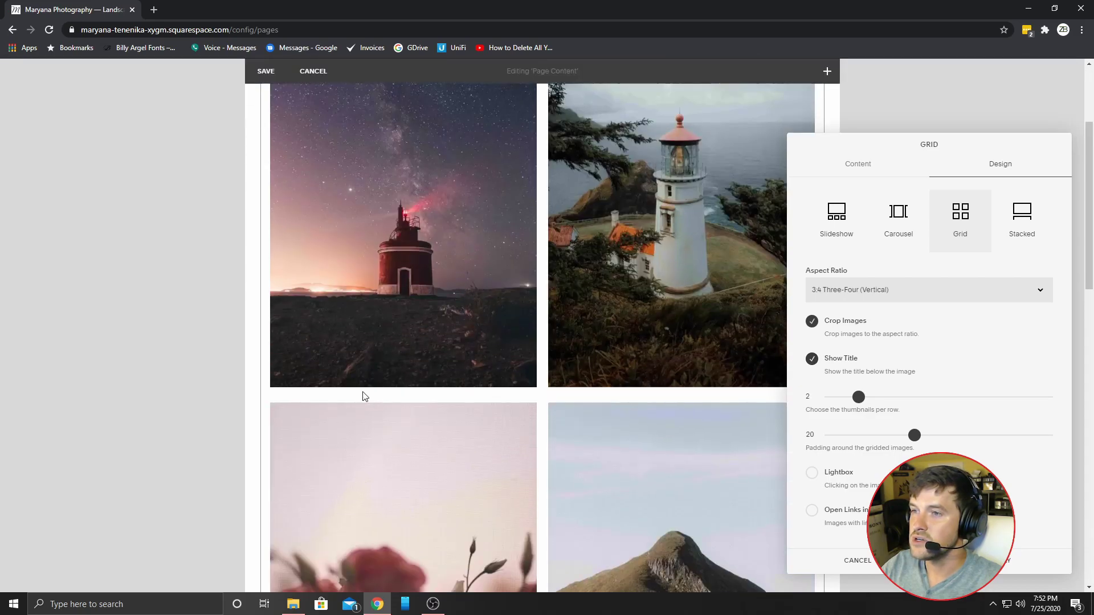
scroll(528, 399, "down", 5)
scroll(531, 397, "down", 7)
scroll(373, 451, "up", 7)
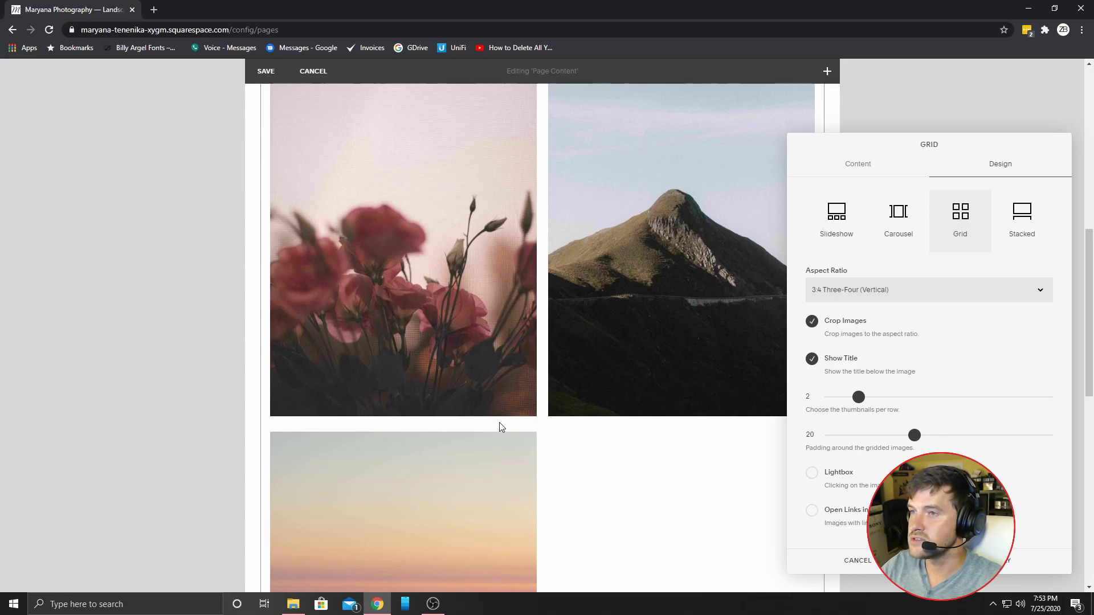
scroll(713, 296, "up", 5)
- Open the night lighthouse photo in the Image Editor and adjust its brightness
left_click(859, 165)
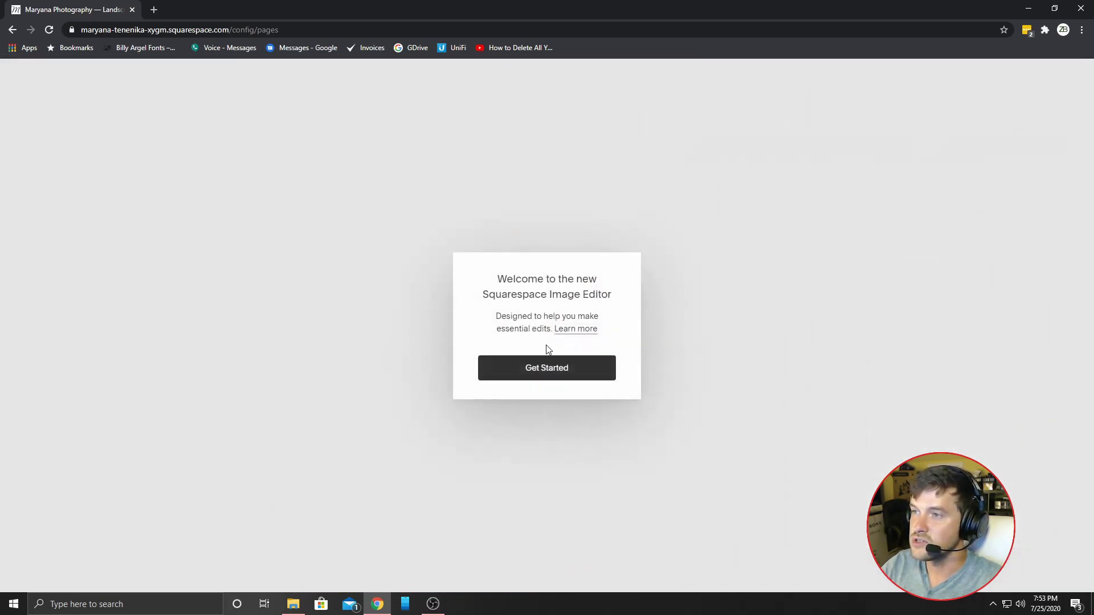
left_click(559, 372)
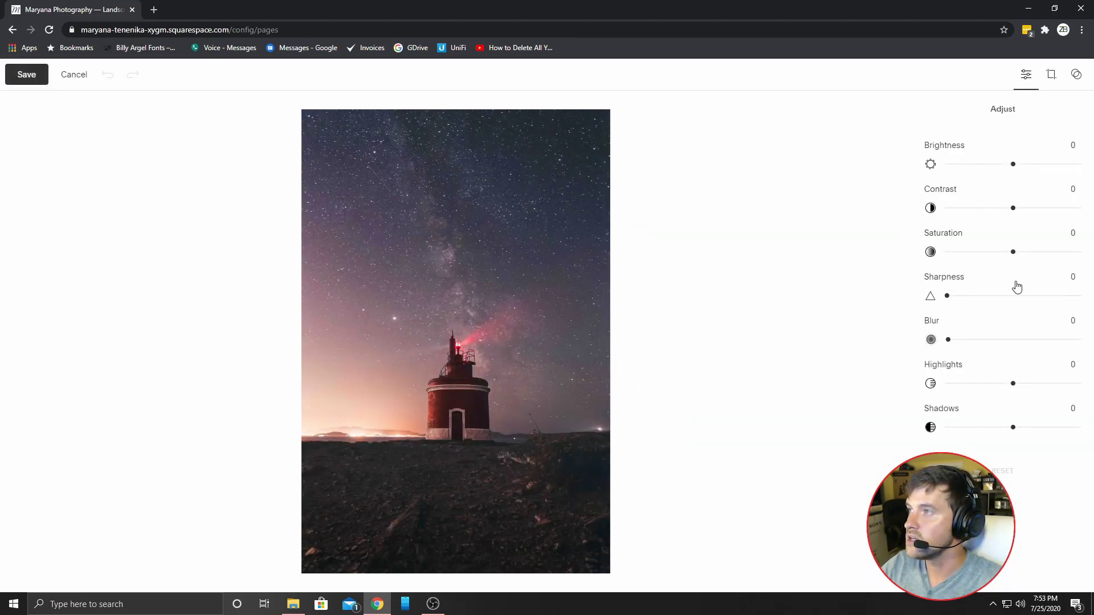
mouse_move(1013, 164)
left_mouse_down()
mouse_move(1077, 165)
mouse_move(1022, 176)
left_mouse_up()
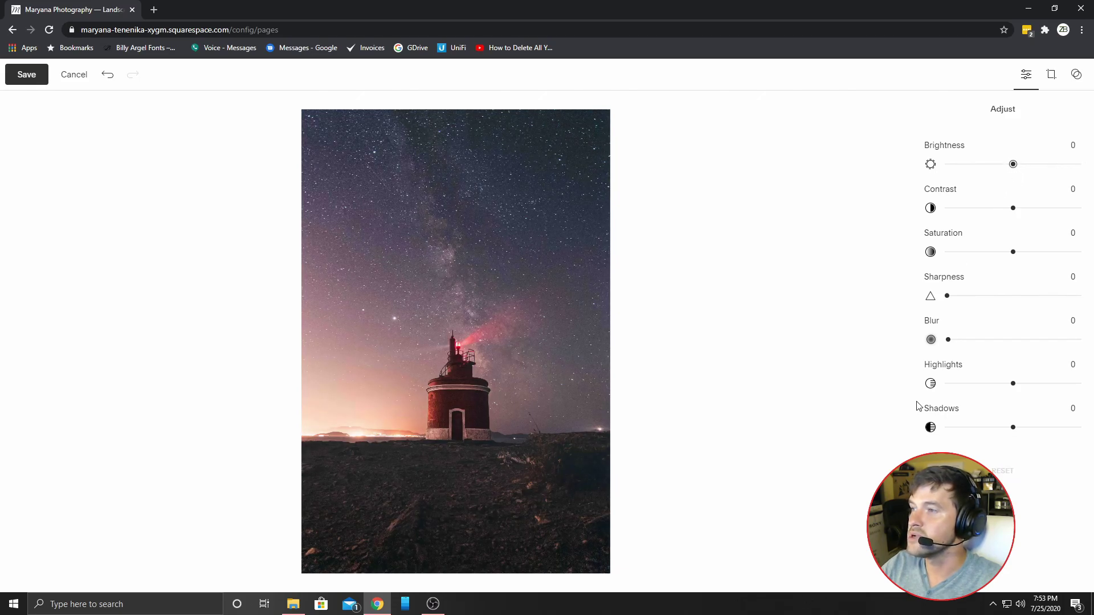
- Save the photo edit, close the gallery settings and save the Landscape page
left_click(26, 74)
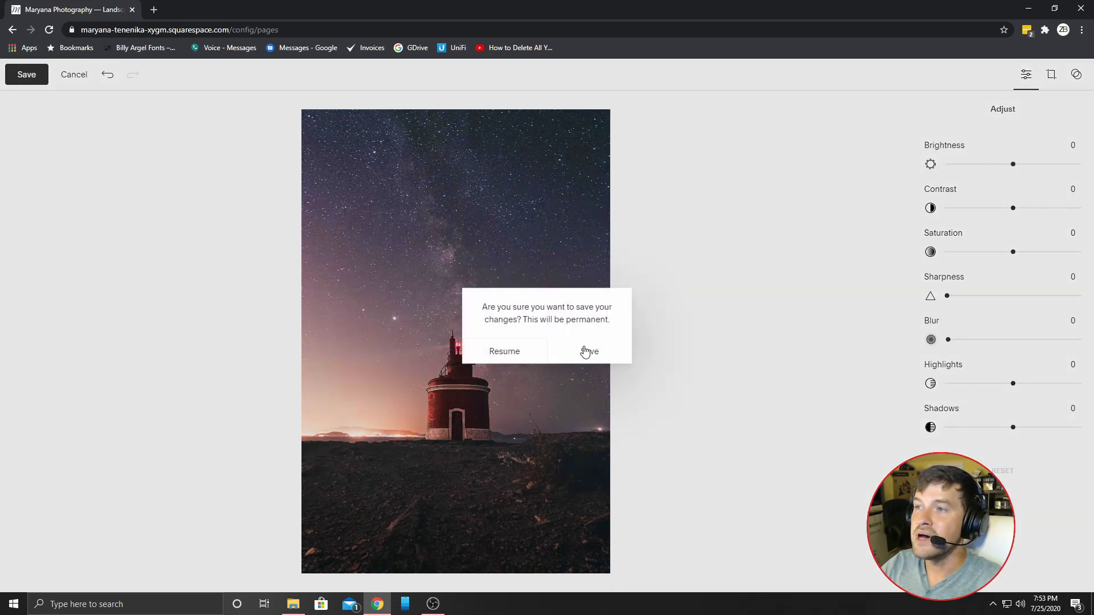
left_click(568, 353)
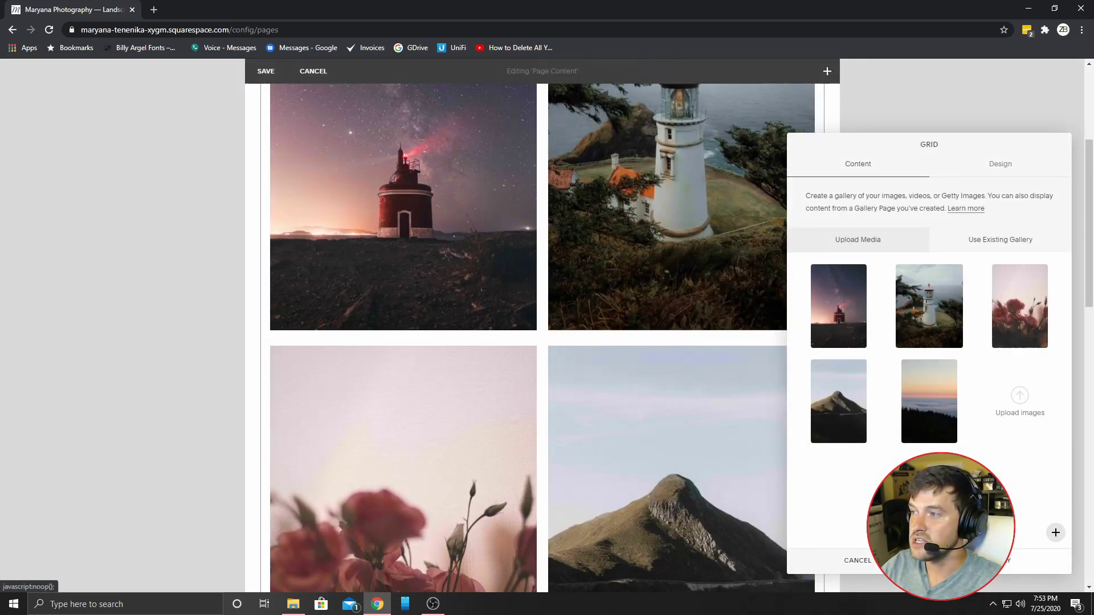
left_click(1006, 560)
left_click(263, 159)
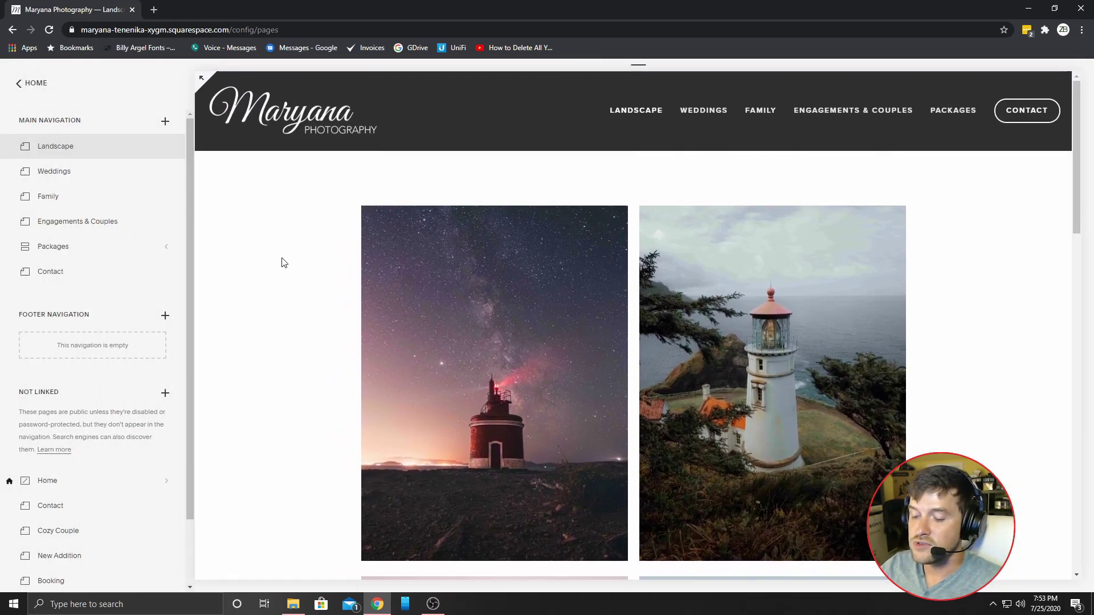
- Load the live photography website's domain in a new Chrome tab
key("ctrl+t")
type("maryan")
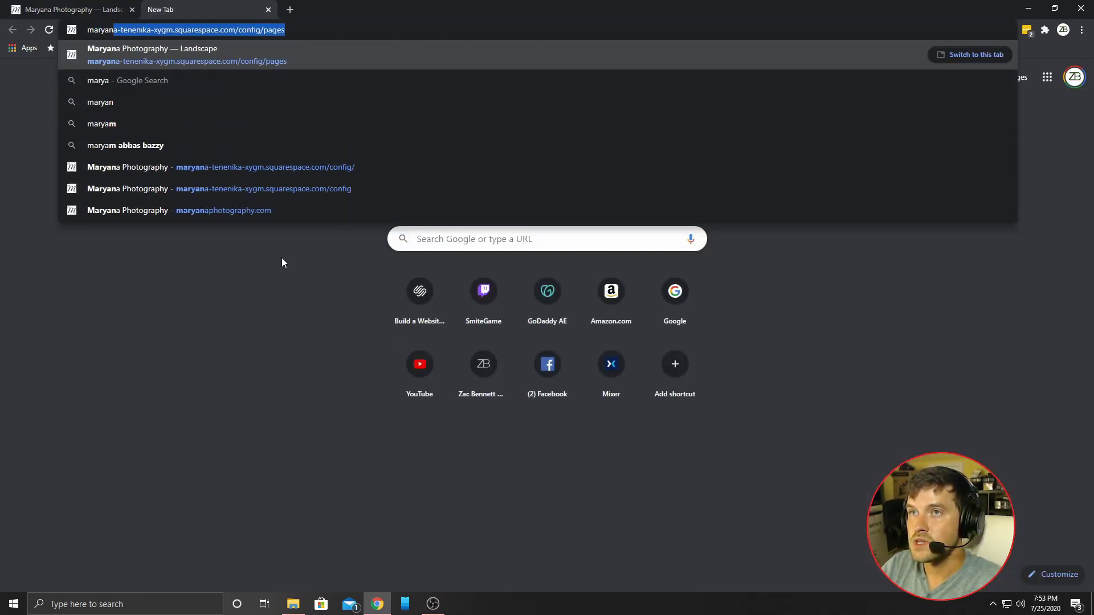
type("aphoto")
key("Return")
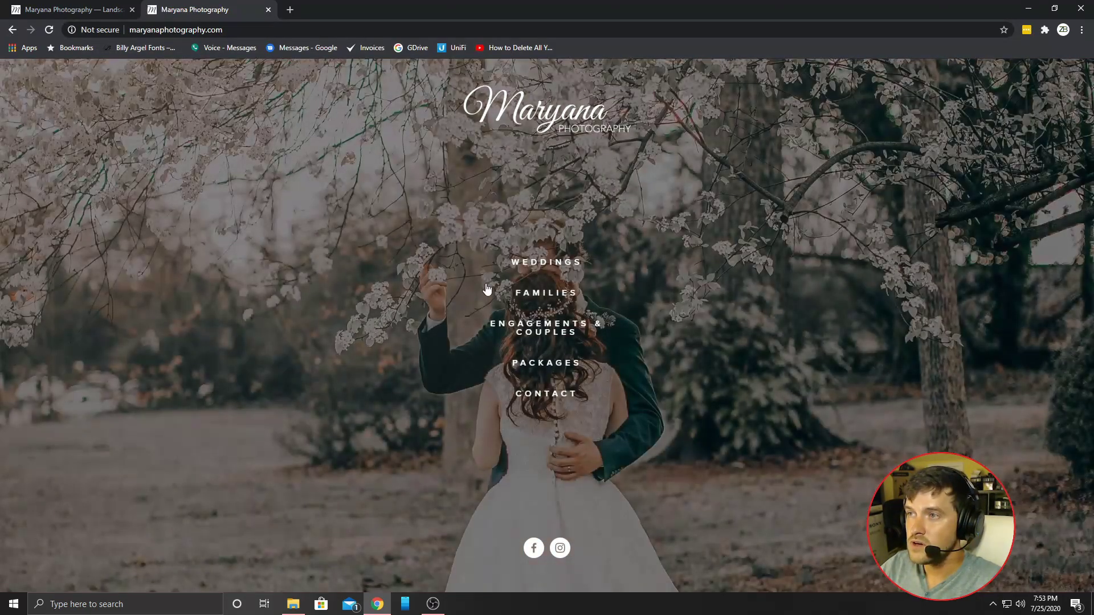
- Go via Weddings to the Landscape page and scroll through its two-column gallery
left_click(543, 266)
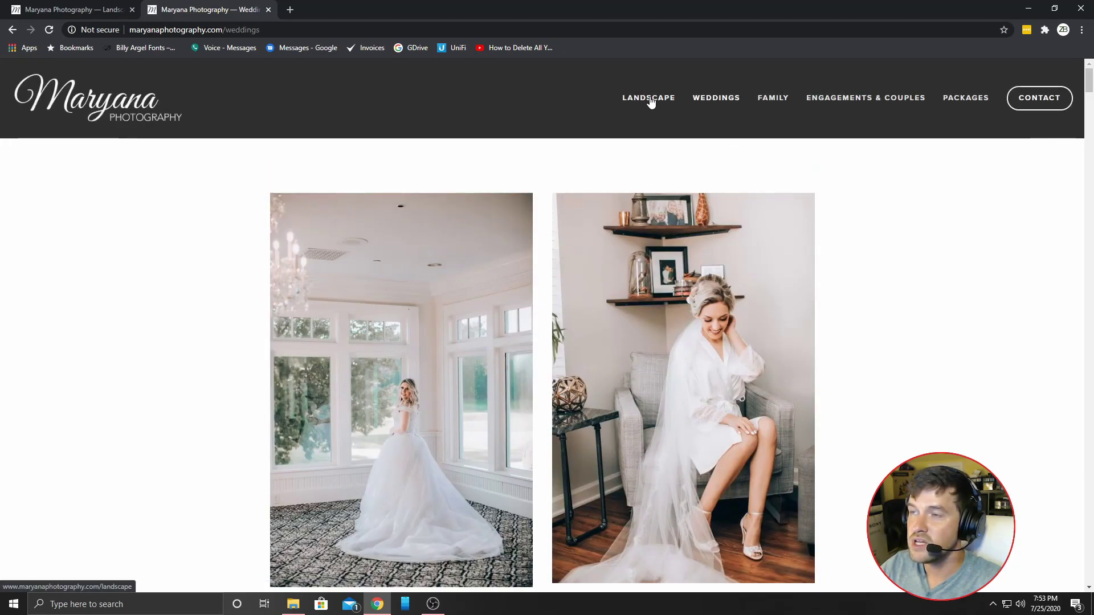
left_click(650, 99)
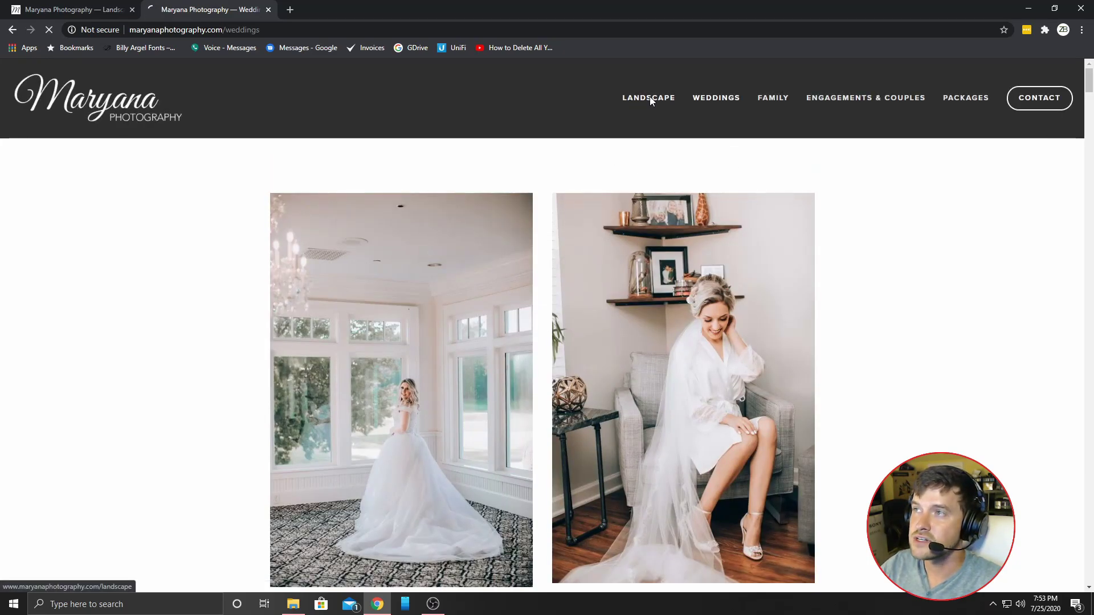
scroll(646, 114, "down", 10)
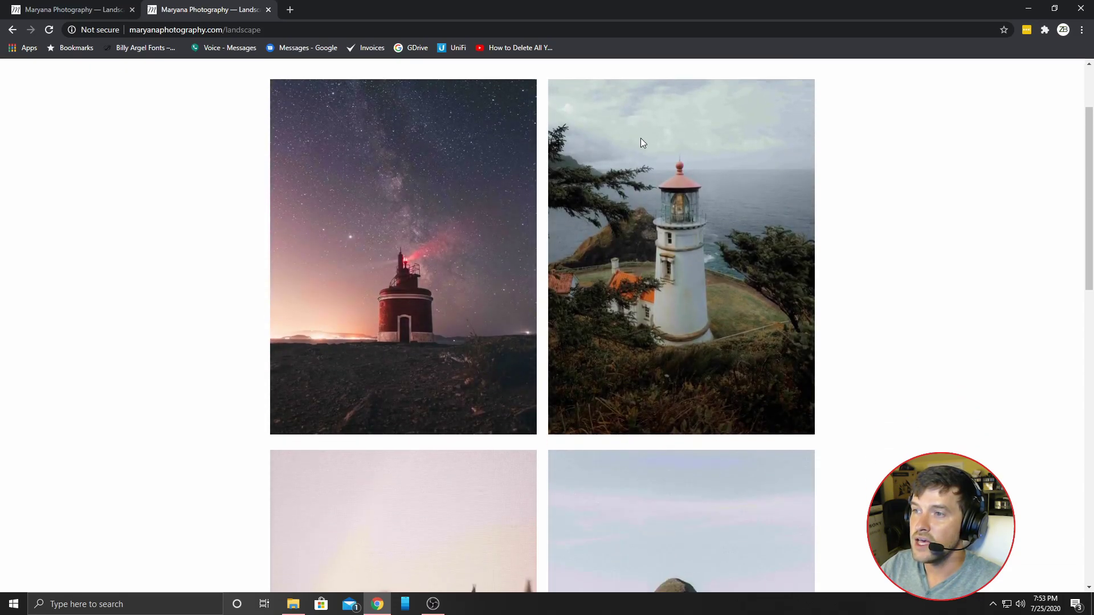
scroll(659, 168, "down", 6)
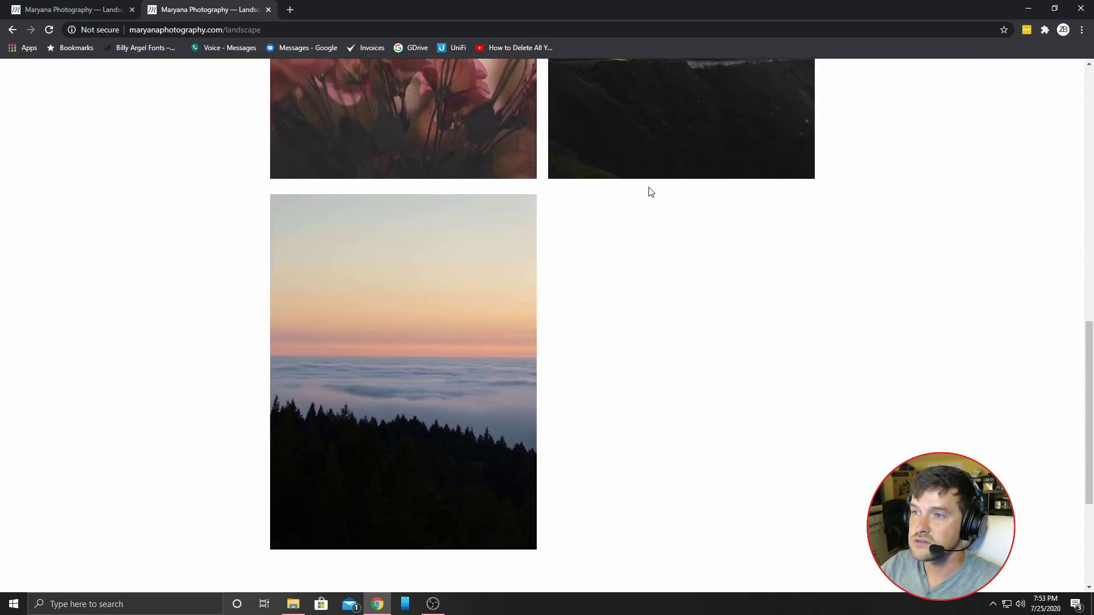
left_click_drag(1092, 456, 1092, 81)
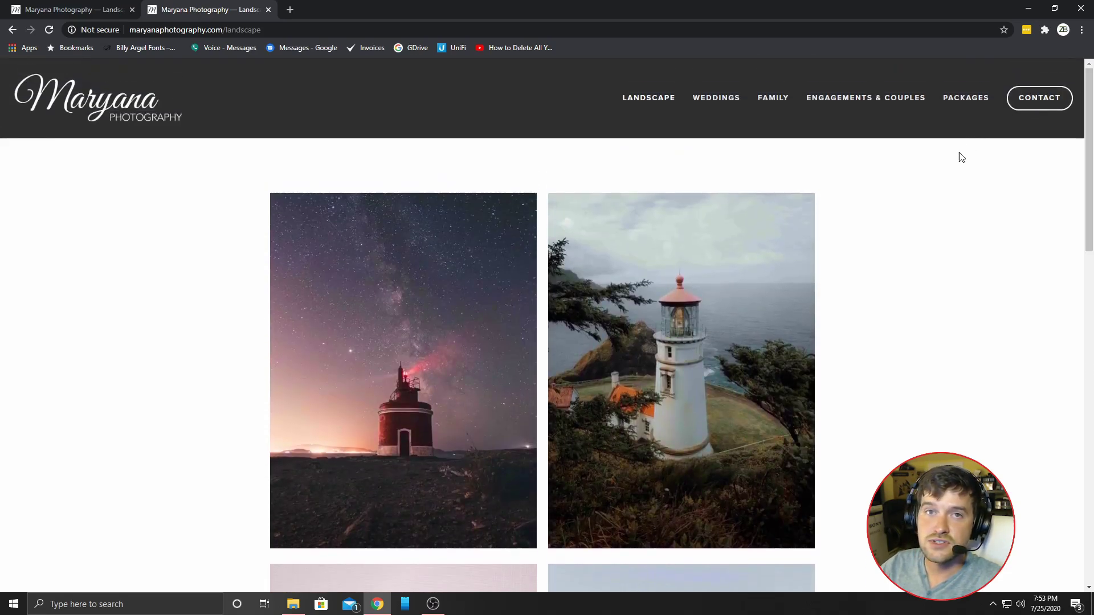